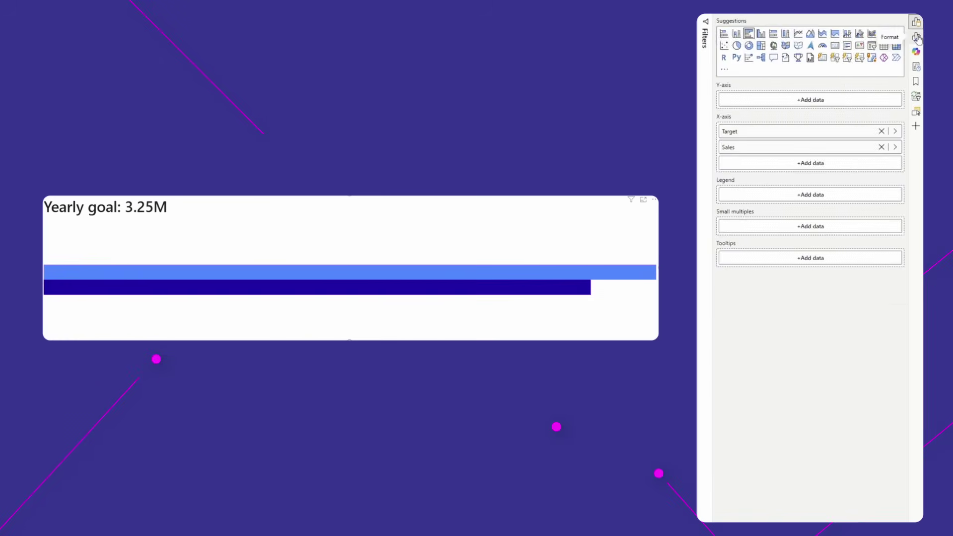
# Step: Set the space between categories to 0% in the bar layout, with the settings applied to all series
pyautogui.click(918, 38)
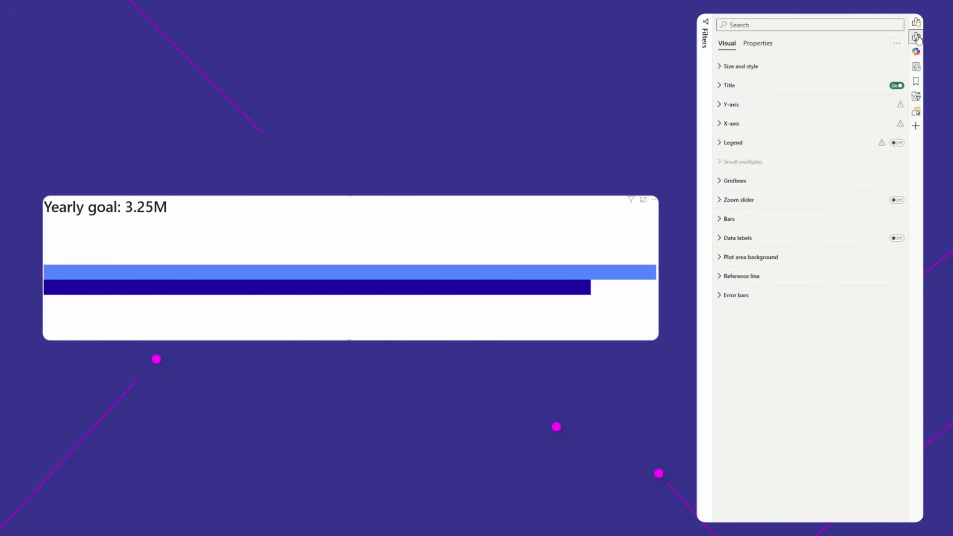
pyautogui.click(730, 219)
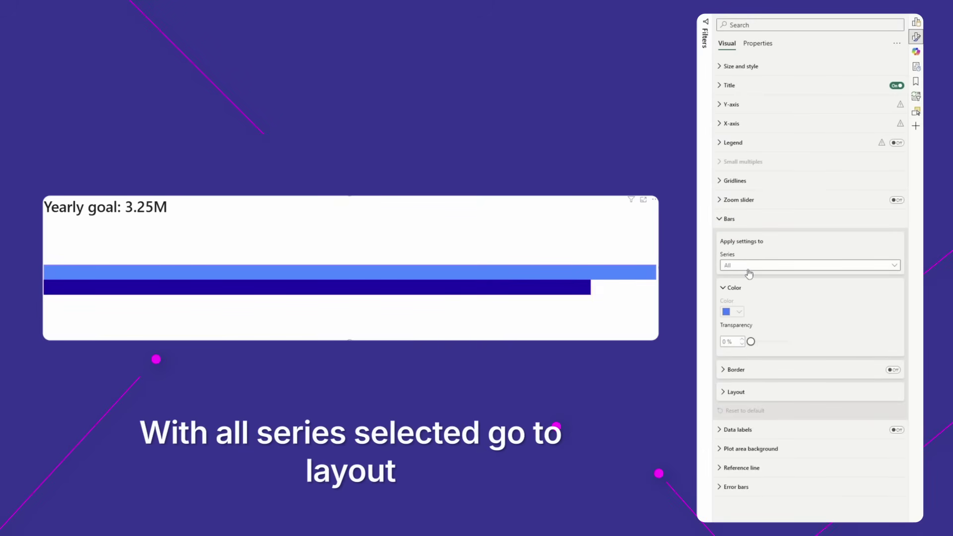
pyautogui.click(739, 392)
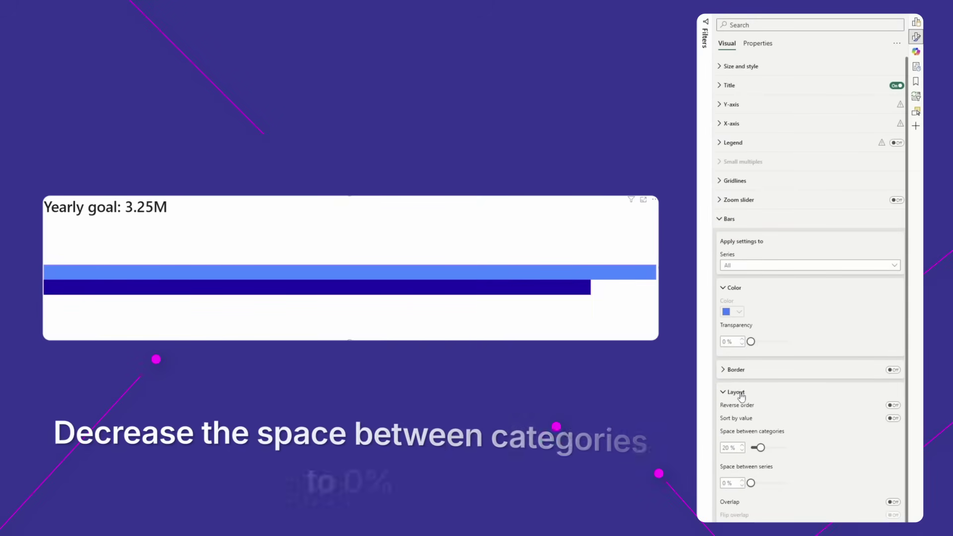
pyautogui.moveTo(761, 450); pyautogui.dragTo(750, 448)
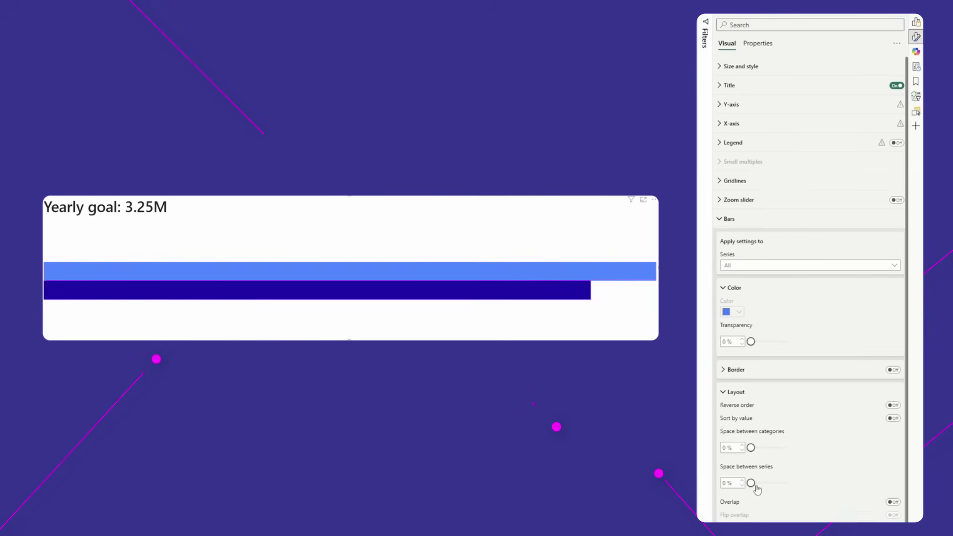
# Step: Turn on overlap for the bars and set the space between series to 100%
pyautogui.click(894, 503)
pyautogui.scroll(1, 751, 498)
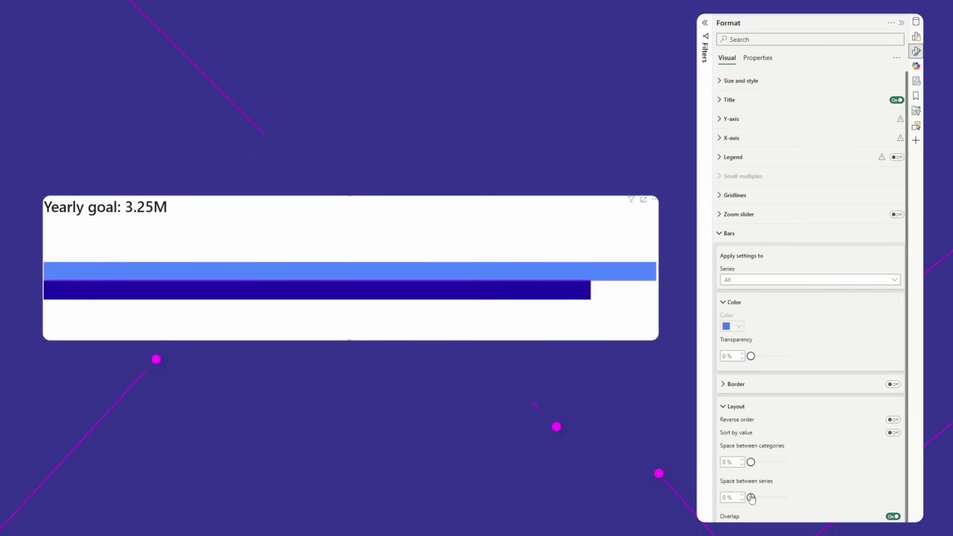
pyautogui.moveTo(752, 498); pyautogui.dragTo(854, 507)
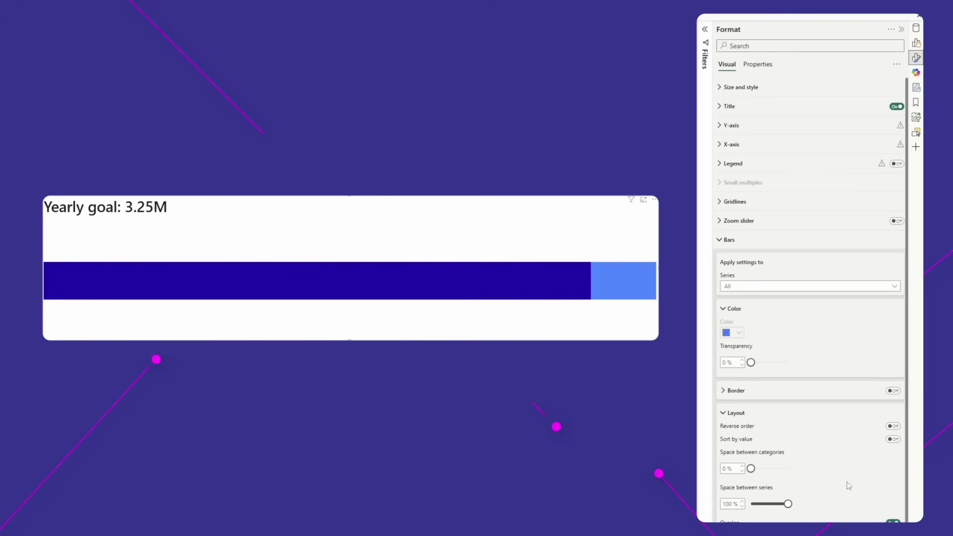
# Step: Recolor the Target series bar to the light gray theme color
pyautogui.click(766, 286)
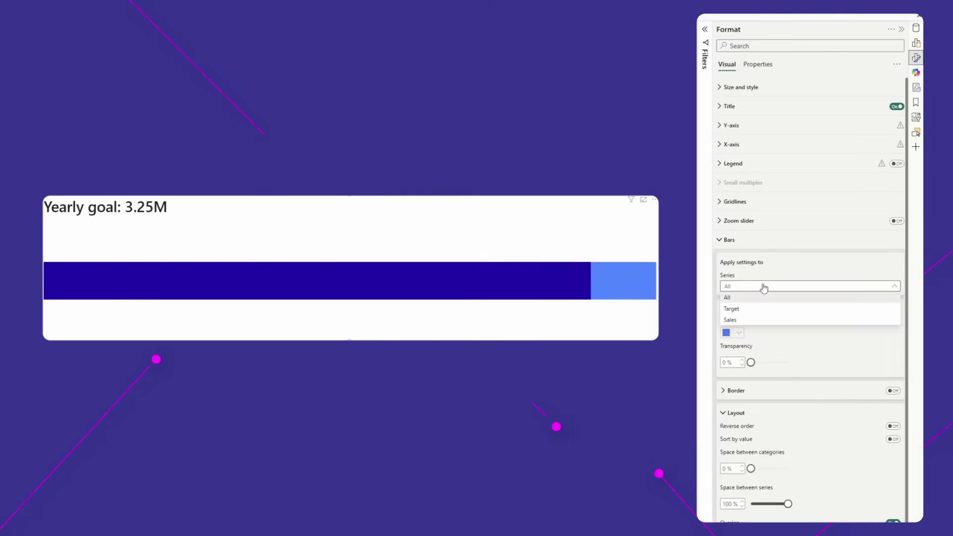
pyautogui.click(766, 309)
pyautogui.click(733, 333)
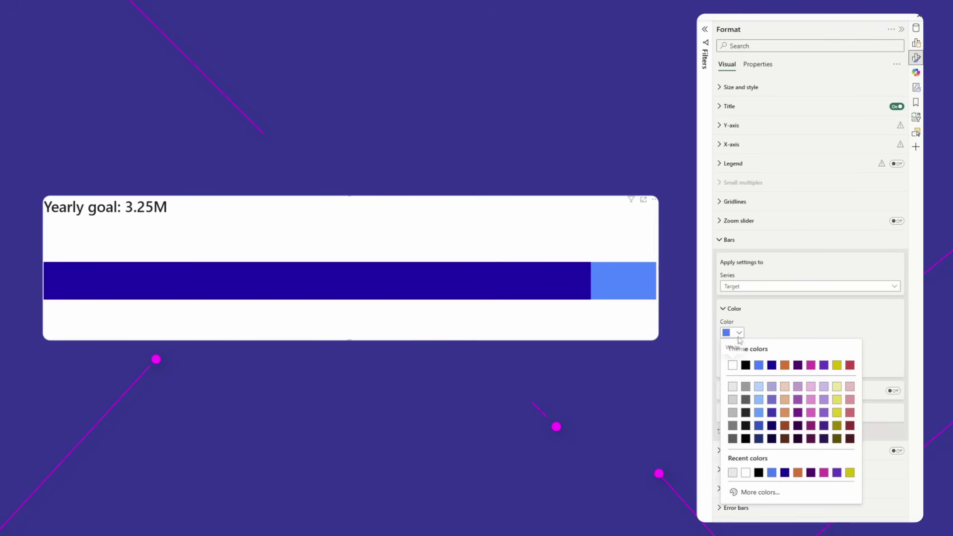
pyautogui.click(733, 387)
# Step: Set the Sales series bar to the custom hex color #2A303F
pyautogui.click(748, 288)
pyautogui.click(748, 320)
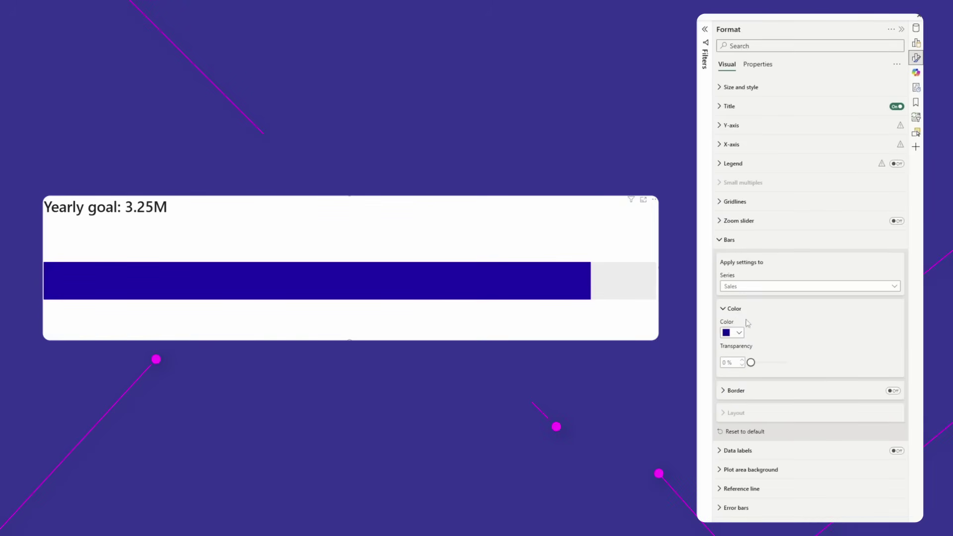
pyautogui.click(738, 334)
pyautogui.click(754, 493)
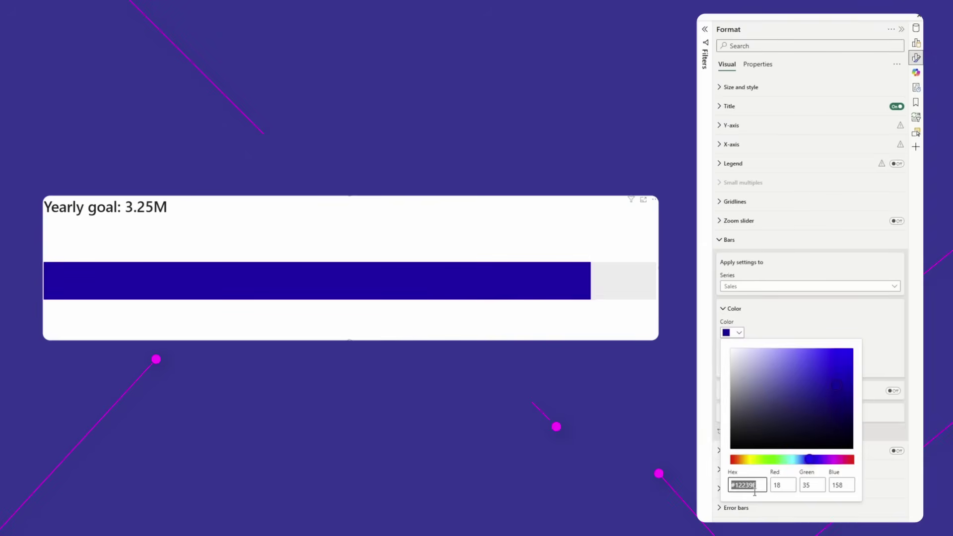
pyautogui.write('2a303f')
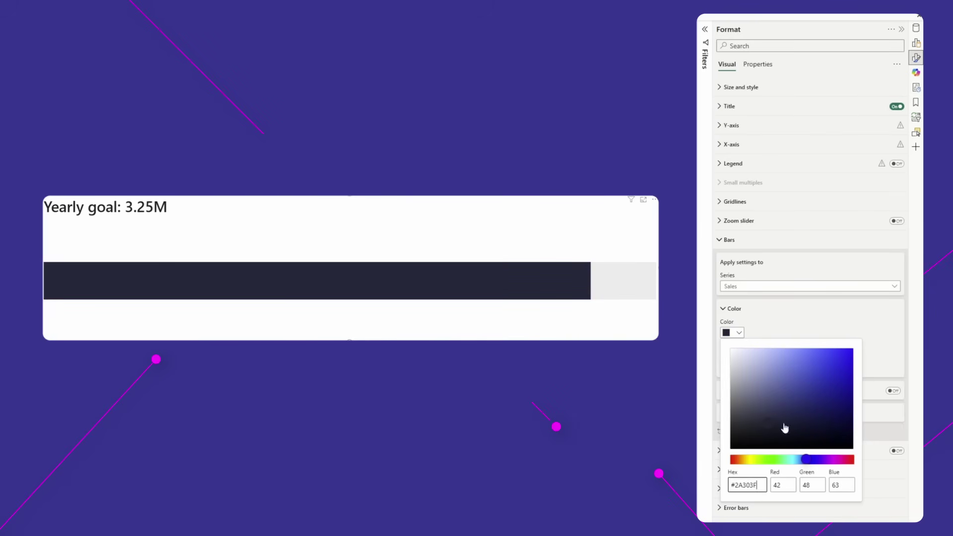
pyautogui.click(817, 327)
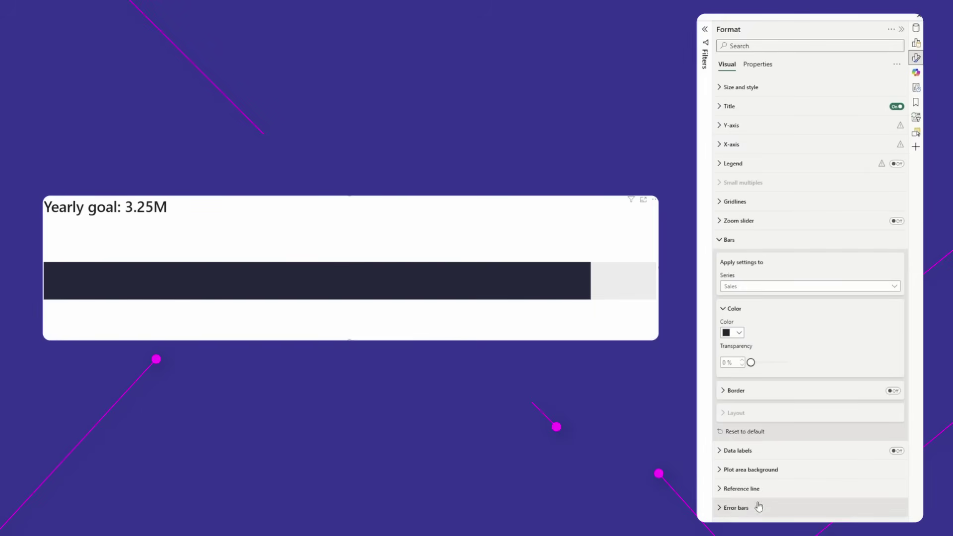
pyautogui.click(759, 506)
pyautogui.scroll(-5, 785, 445)
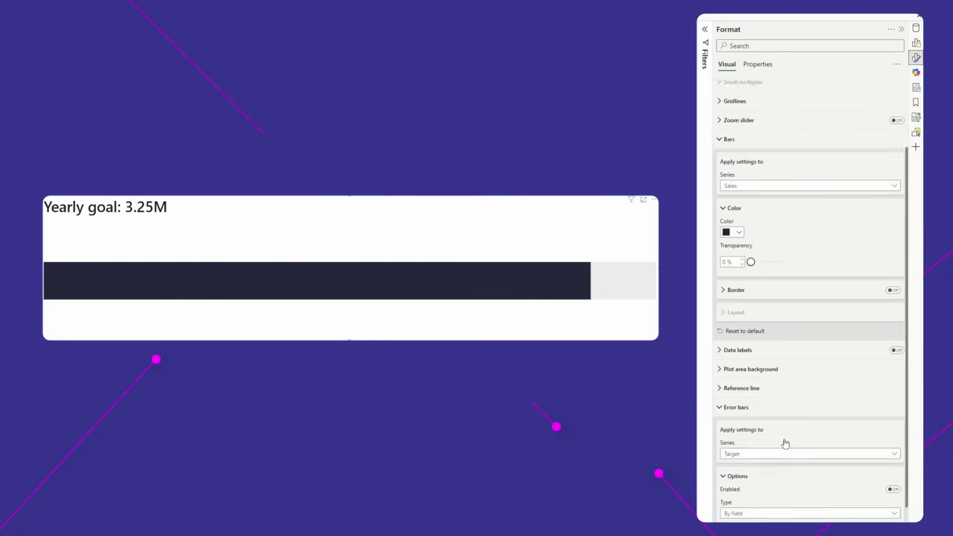
pyautogui.click(802, 323)
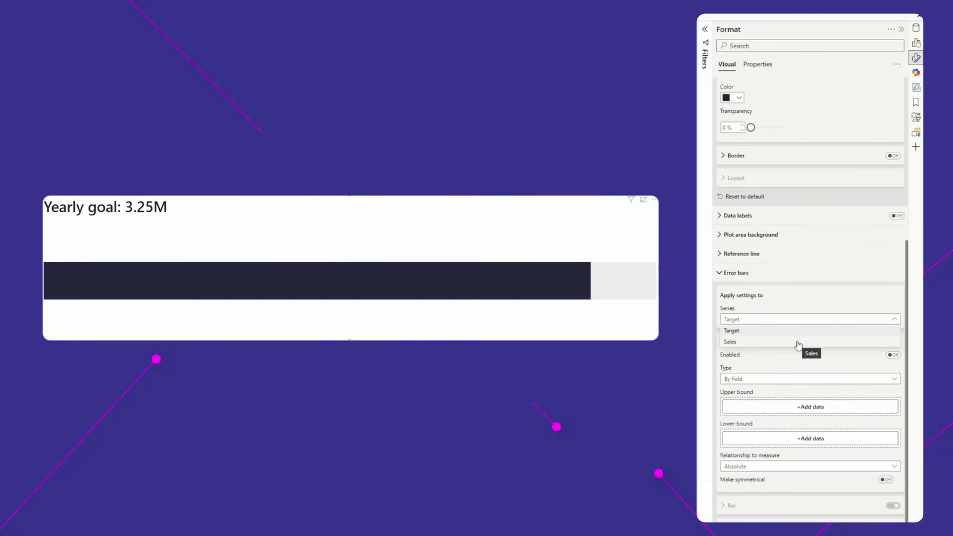
pyautogui.click(806, 362)
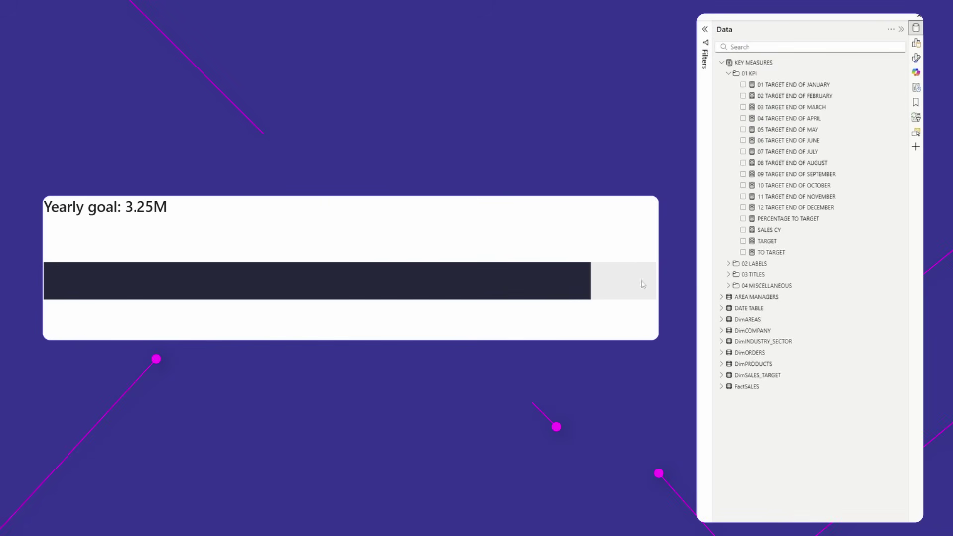
# Step: Add the monthly target measures from 01 TARGET END OF JANUARY through 11 TARGET END OF NOVEMBER to the bar chart
pyautogui.click(743, 85)
pyautogui.click(743, 96)
pyautogui.click(743, 107)
pyautogui.click(743, 118)
pyautogui.click(743, 130)
pyautogui.click(743, 140)
pyautogui.click(743, 152)
pyautogui.click(743, 163)
pyautogui.click(743, 174)
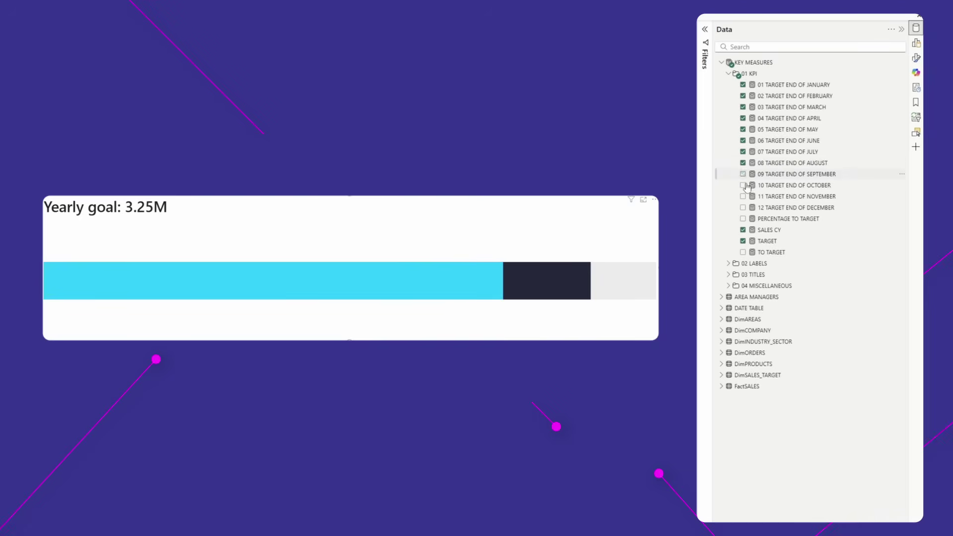
pyautogui.click(743, 186)
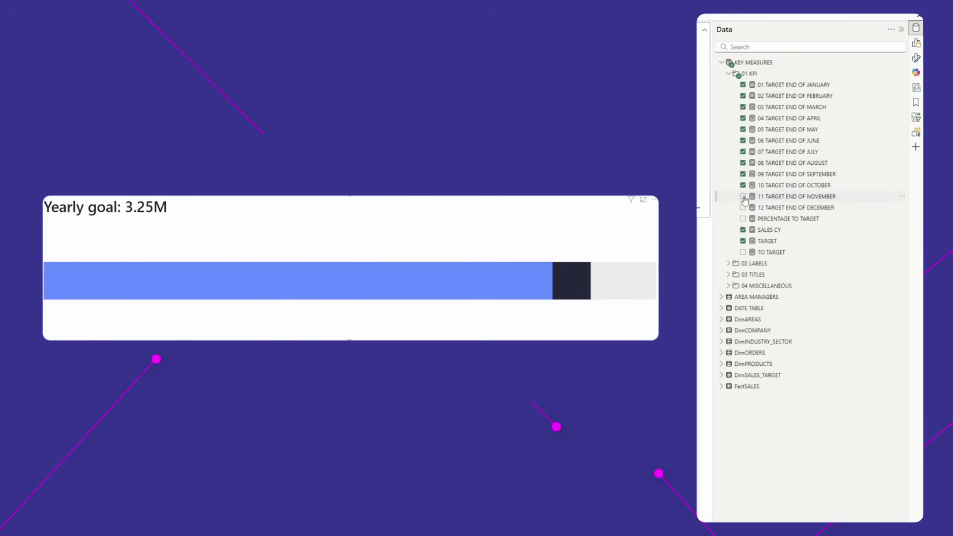
pyautogui.click(743, 197)
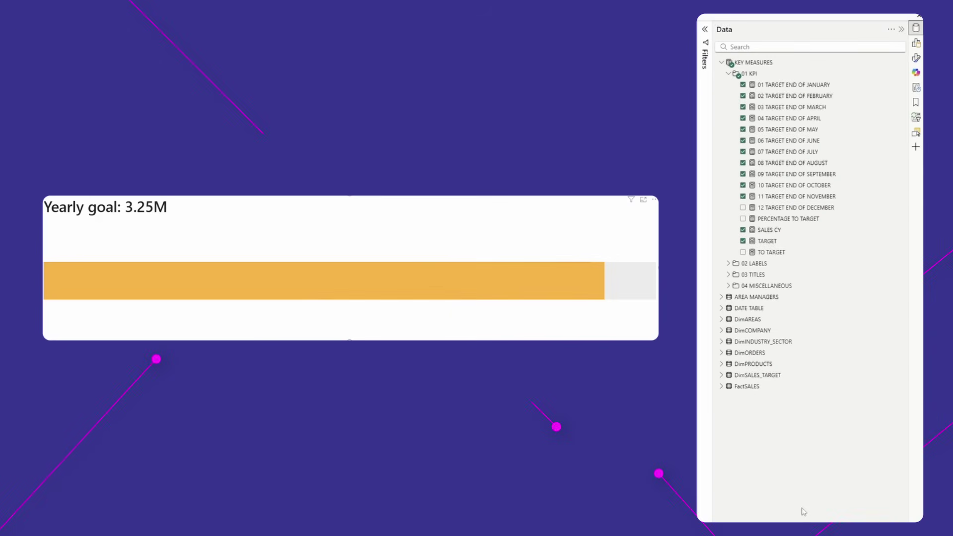
# Step: Reorder the X-axis fields so that Target and Sales come after all the monthly target measures
pyautogui.click(915, 43)
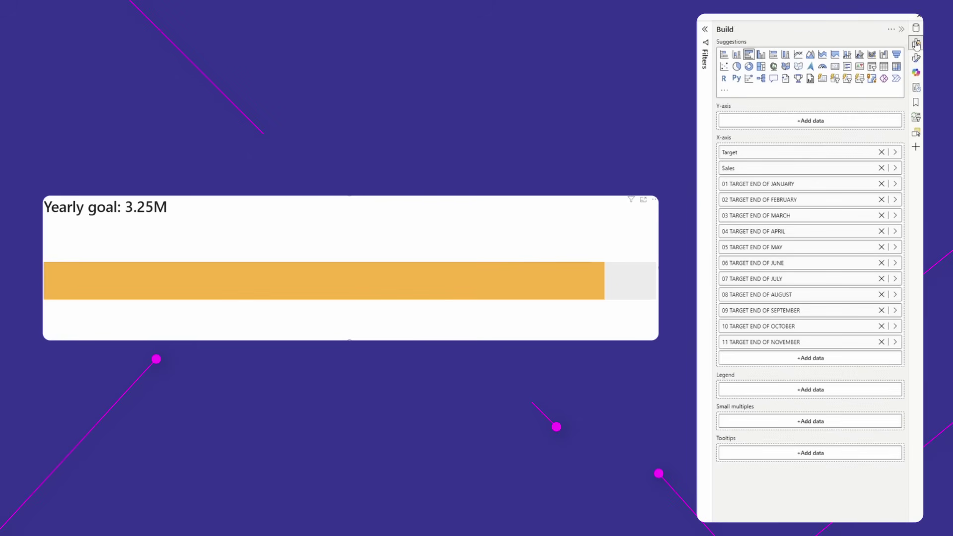
pyautogui.moveTo(776, 153); pyautogui.dragTo(756, 356)
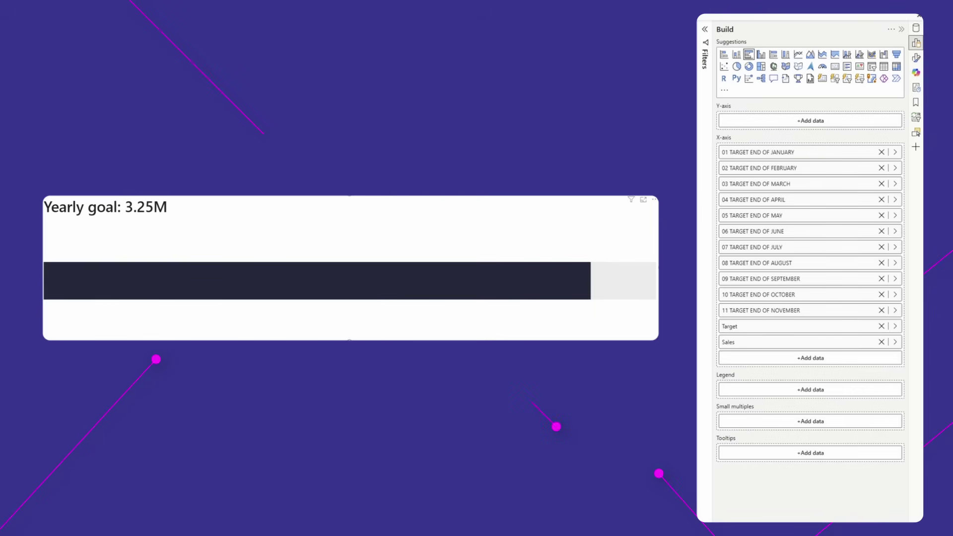
# Step: Enable error bars for the 01 TARGET END OF JANUARY series and use that same measure as the upper bound
pyautogui.click(916, 58)
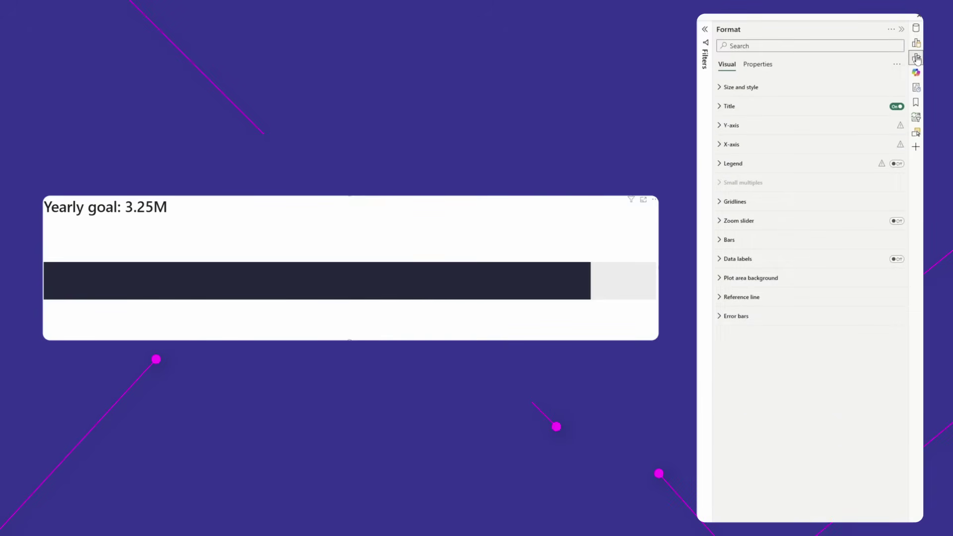
pyautogui.click(719, 316)
pyautogui.scroll(-1, 759, 277)
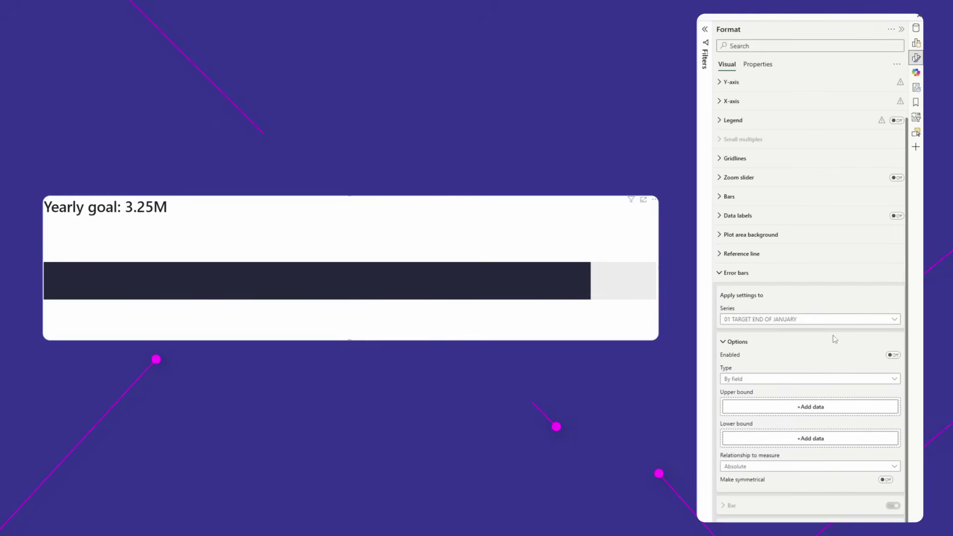
pyautogui.click(893, 355)
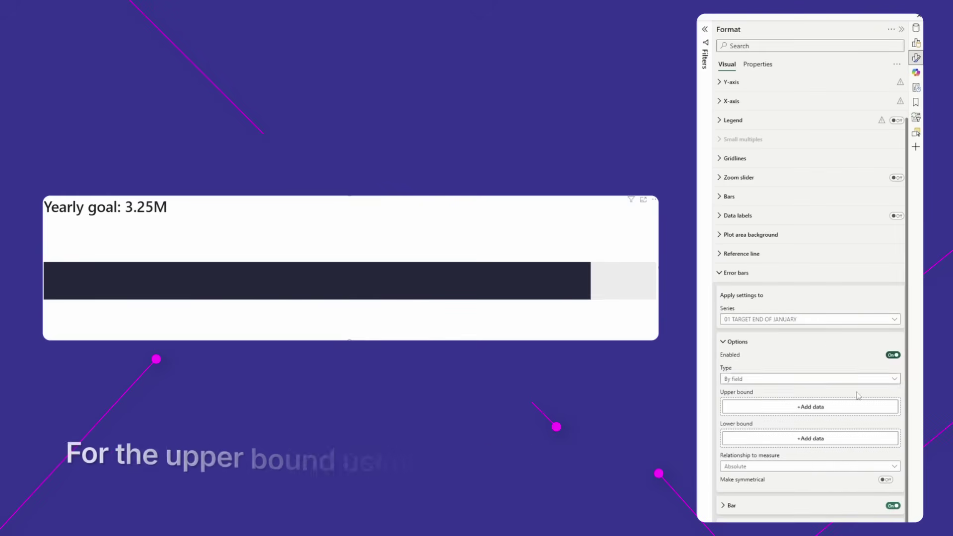
pyautogui.click(843, 408)
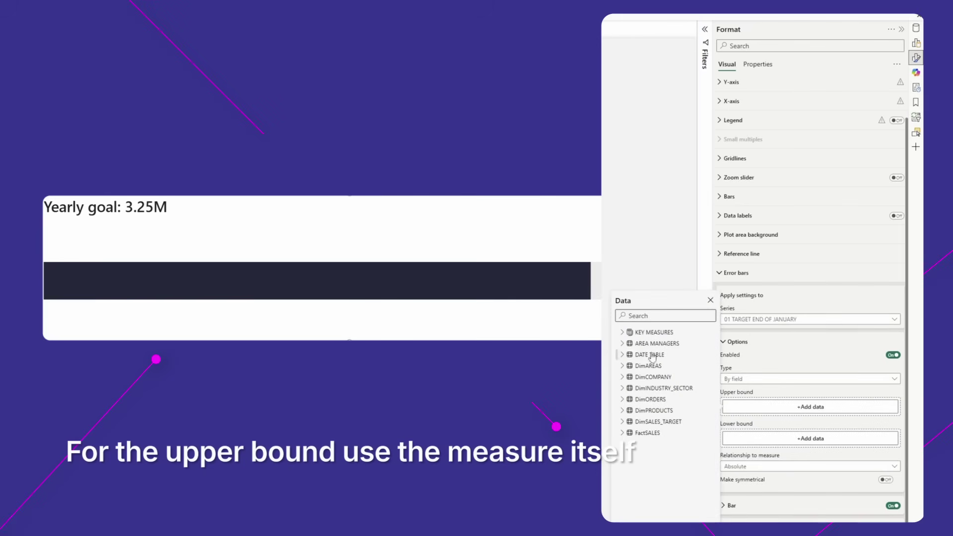
pyautogui.click(623, 333)
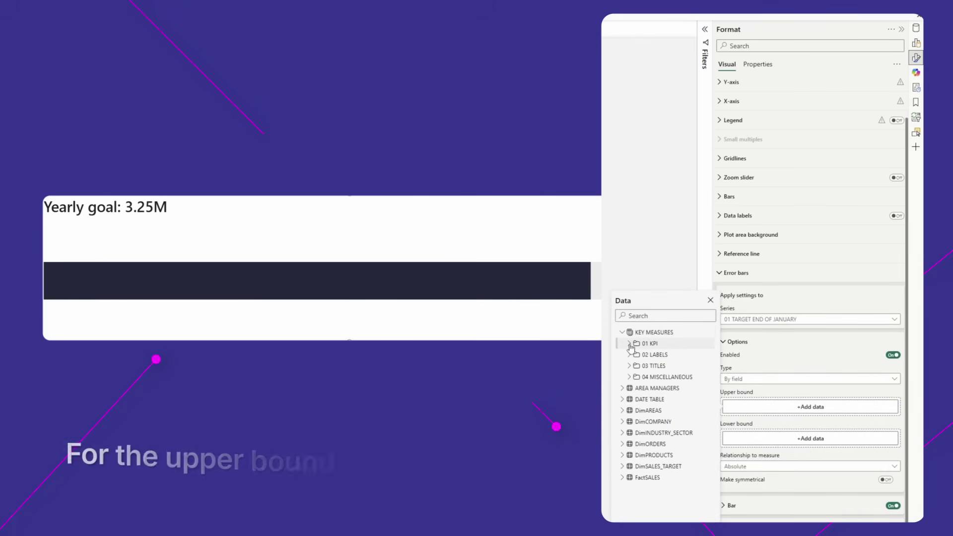
pyautogui.click(629, 343)
pyautogui.click(644, 355)
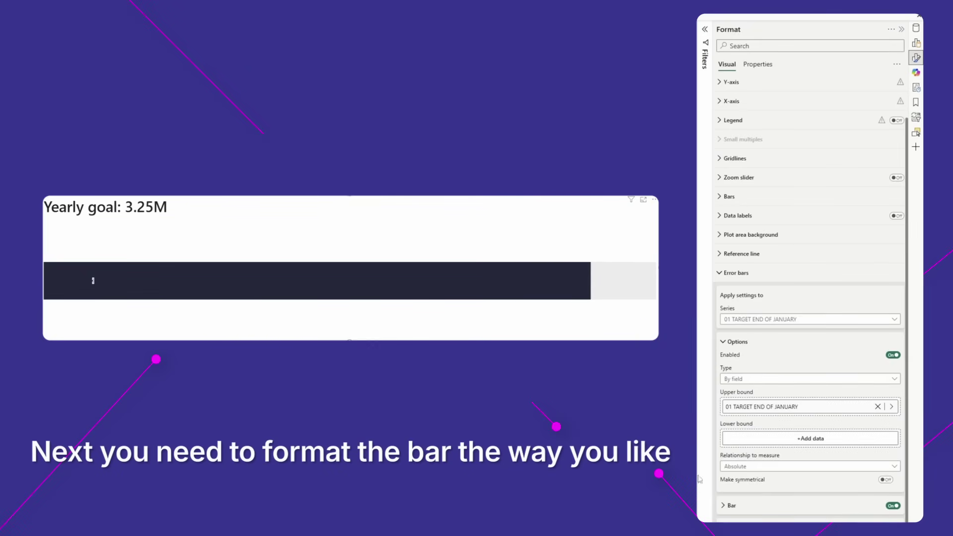
# Step: Format the January error bar with a white bar color and a border size of 0 px
pyautogui.click(723, 507)
pyautogui.scroll(-2, 746, 453)
pyautogui.scroll(-1, 746, 452)
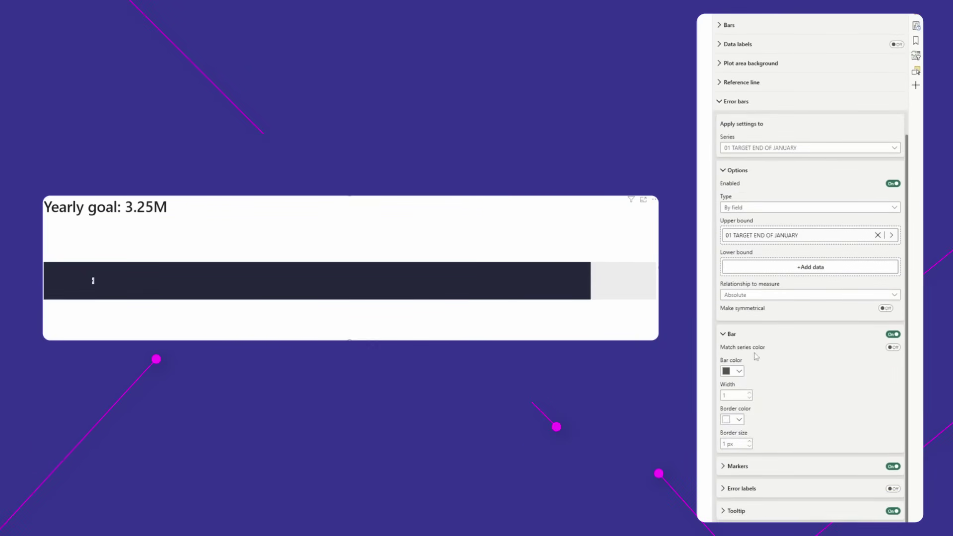
pyautogui.click(739, 372)
pyautogui.click(733, 404)
pyautogui.click(749, 447)
# Step: Set the marker size of the January error bar to 10 px
pyautogui.click(723, 467)
pyautogui.scroll(-1, 764, 418)
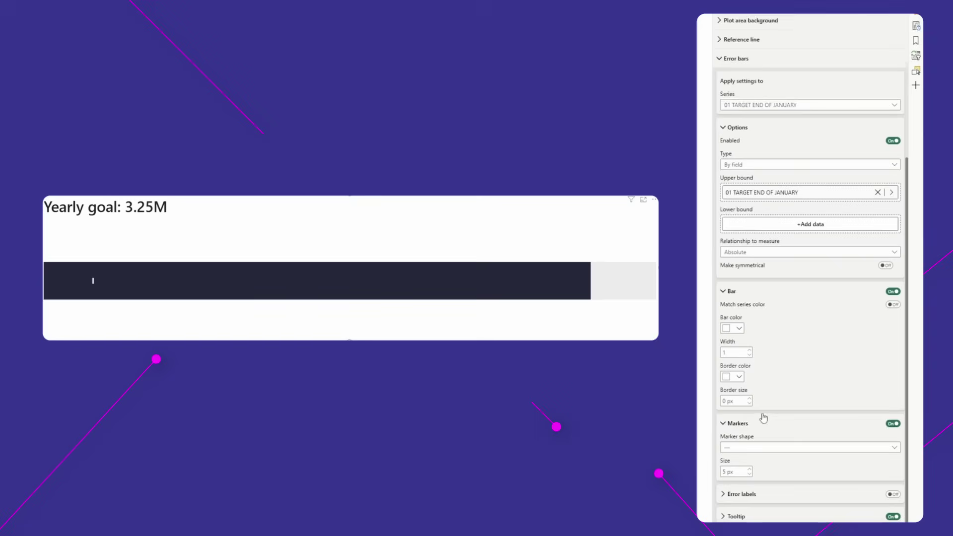
pyautogui.click(735, 466)
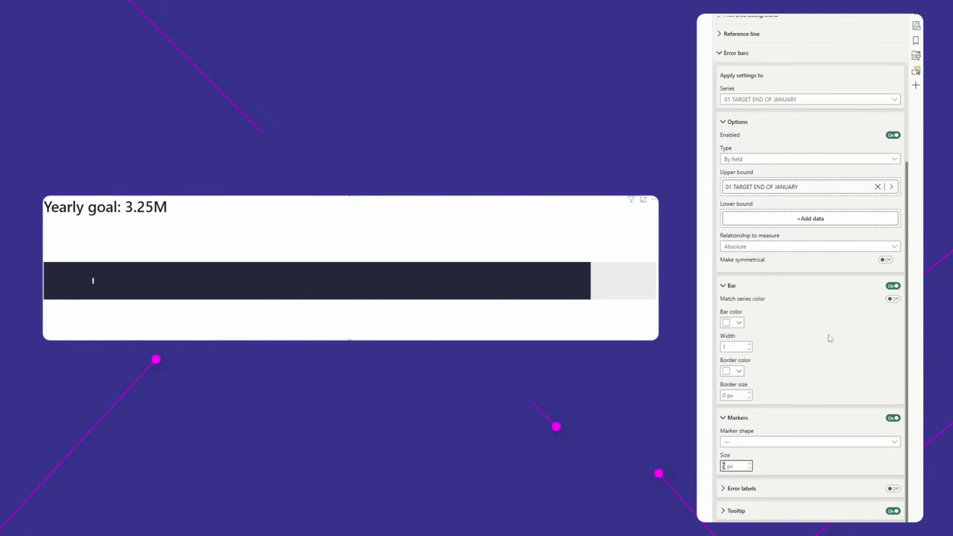
pyautogui.write('10')
pyautogui.click(829, 336)
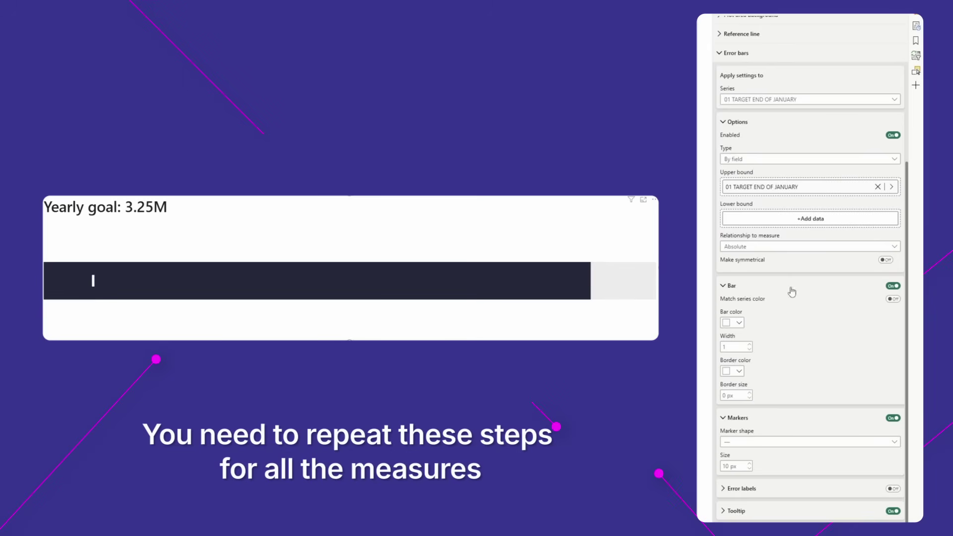
# Step: Continue the error bar setup with the February and March target series, giving the March markers a size of 10 px
pyautogui.click(763, 99)
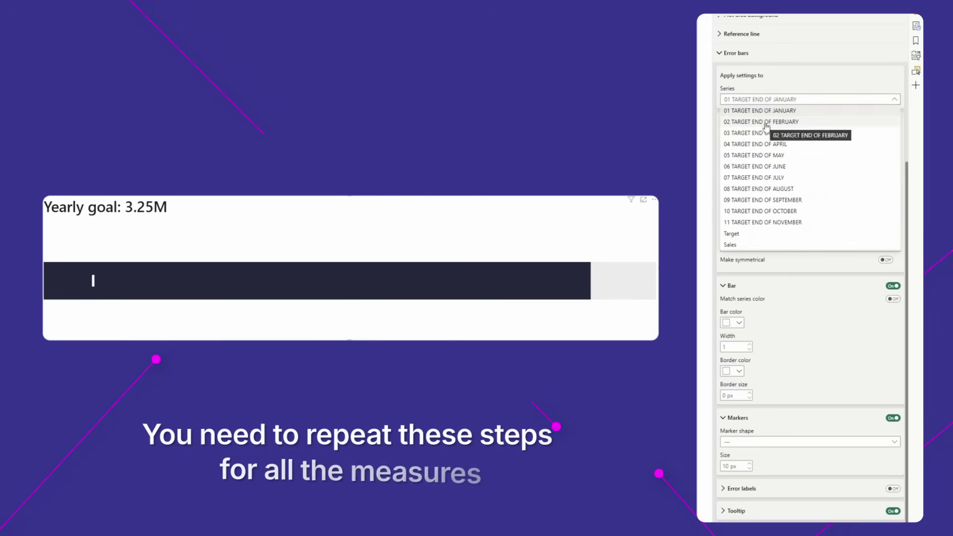
pyautogui.click(766, 125)
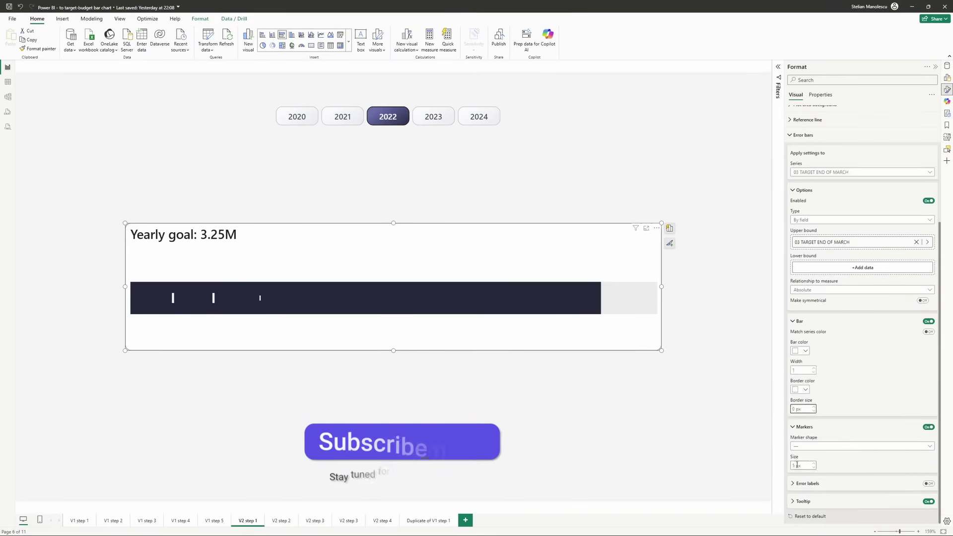
pyautogui.doubleClick(797, 465)
pyautogui.write('10')
# Step: Find the July target measure by searching "jul" and assign it as the upper bound of its error bar
pyautogui.click(865, 370)
pyautogui.write('jul')
pyautogui.click(729, 327)
pyautogui.click(862, 368)
# Step: Give the 10 TARGET END OF OCTOBER series its own measure as the error bar's upper bound and a white bar color
pyautogui.click(826, 173)
pyautogui.click(843, 260)
pyautogui.click(863, 368)
pyautogui.write('oct')
pyautogui.click(729, 327)
pyautogui.click(800, 351)
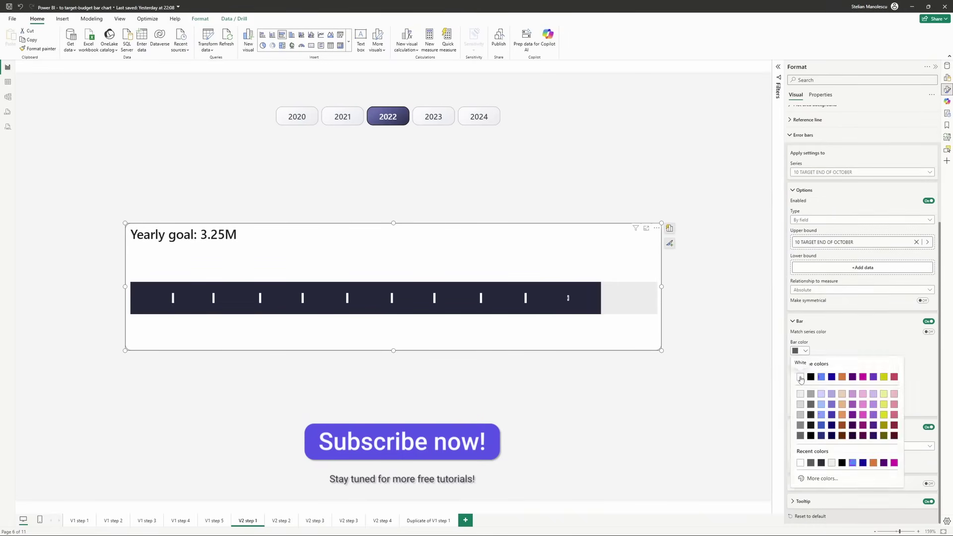
pyautogui.click(800, 378)
pyautogui.click(863, 172)
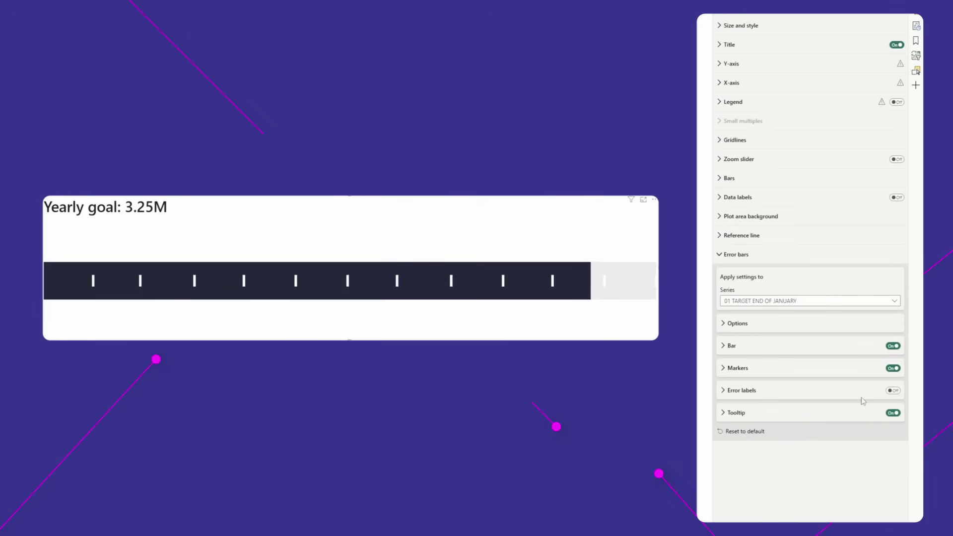
# Step: Try out error labels on the 01 TARGET END OF JANUARY error bar and switch them off again
pyautogui.click(892, 390)
pyautogui.click(729, 396)
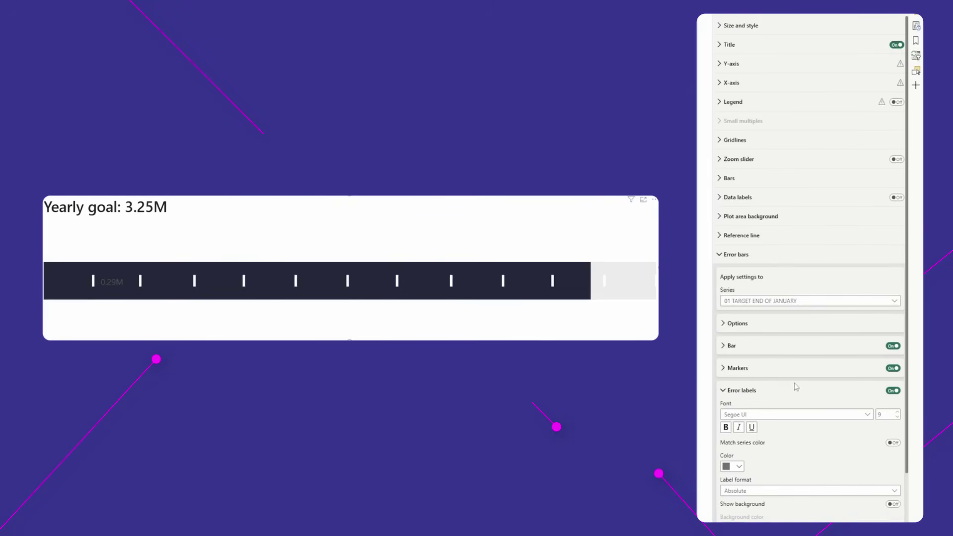
pyautogui.scroll(-3, 797, 386)
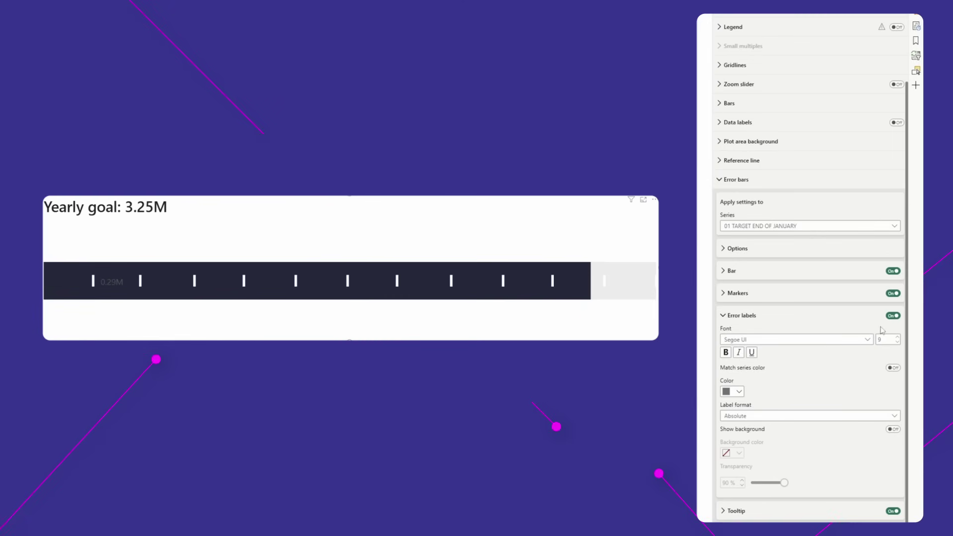
pyautogui.click(894, 319)
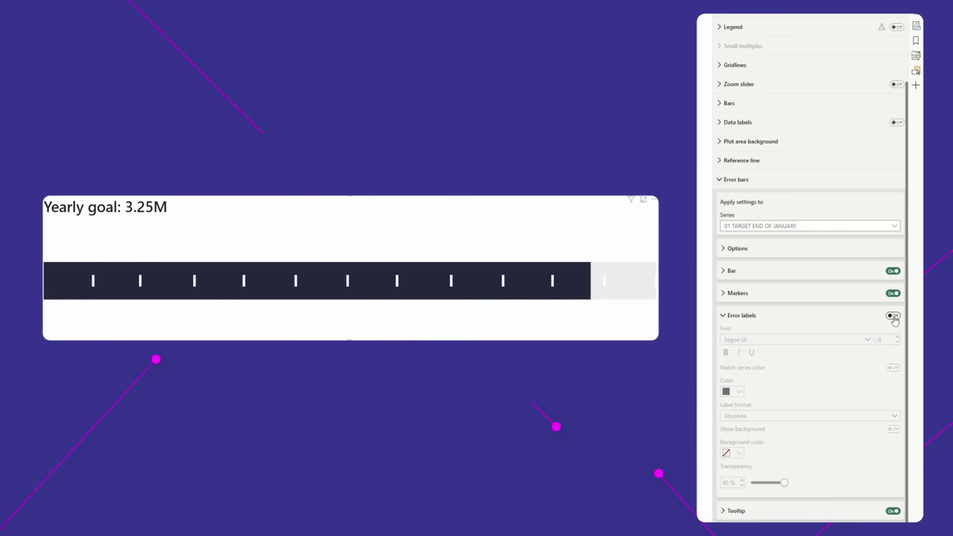
pyautogui.click(757, 321)
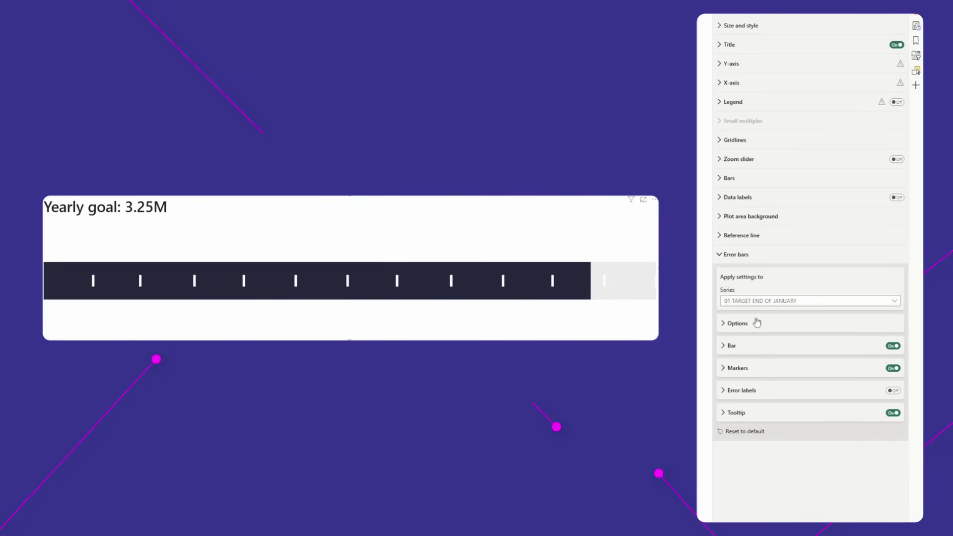
# Step: Turn on data labels for the chart and open their value settings
pyautogui.click(901, 200)
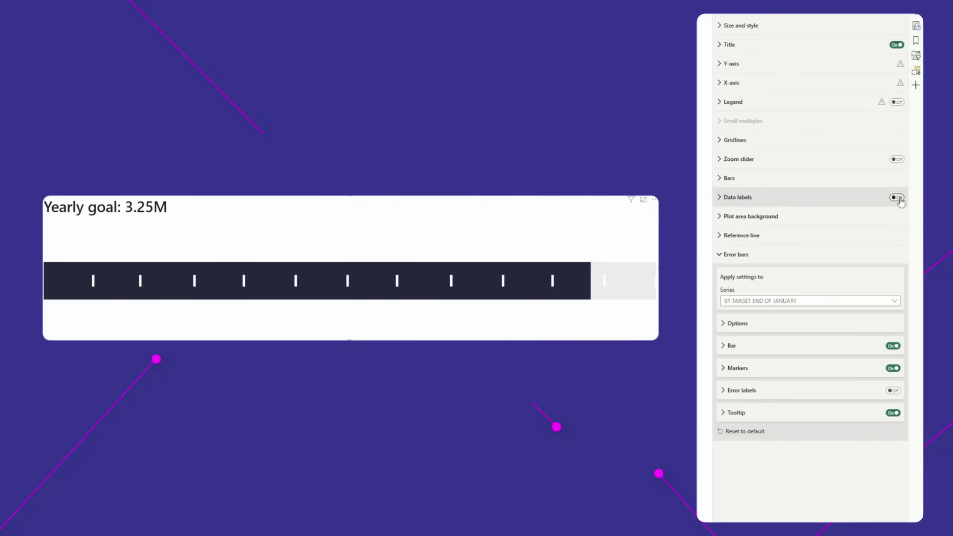
pyautogui.click(719, 198)
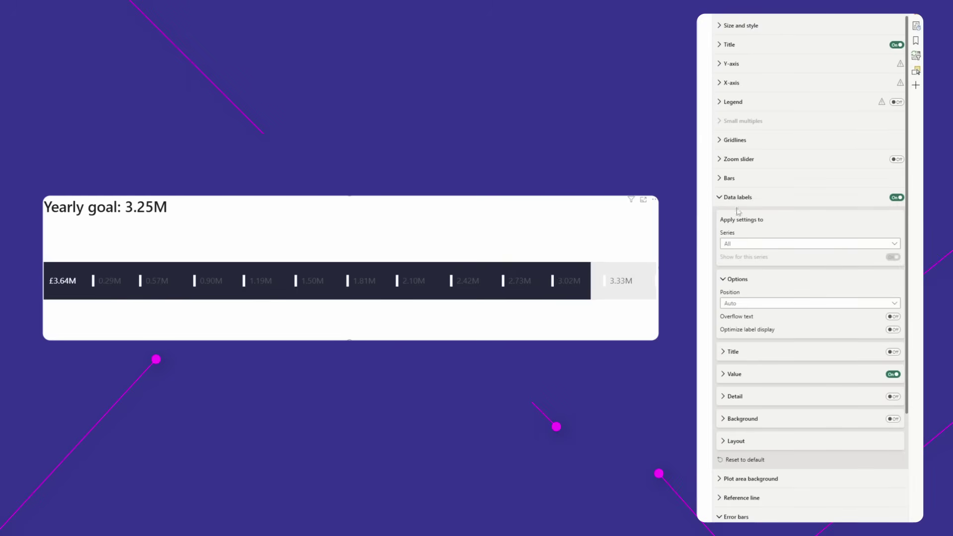
pyautogui.scroll(-3, 787, 272)
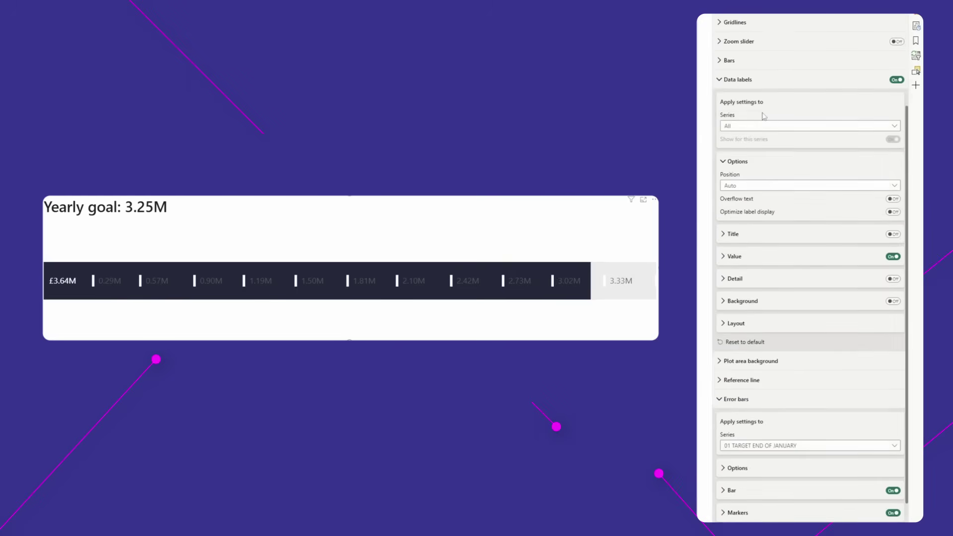
pyautogui.click(724, 257)
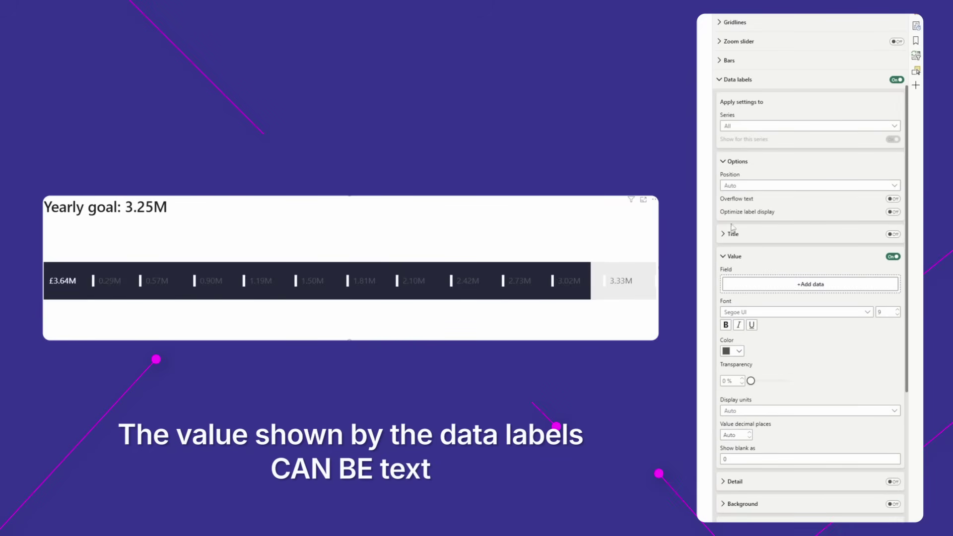
# Step: Find the Jan label measure by searching "jan" and use it as the data label value of the 01 TARGET END OF JANUARY series
pyautogui.click(748, 127)
pyautogui.click(779, 148)
pyautogui.click(724, 257)
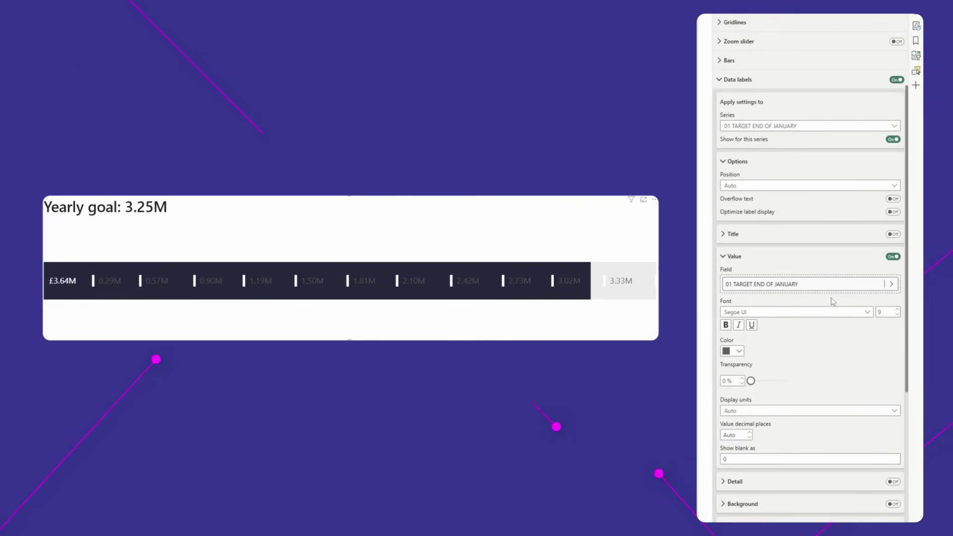
pyautogui.click(891, 284)
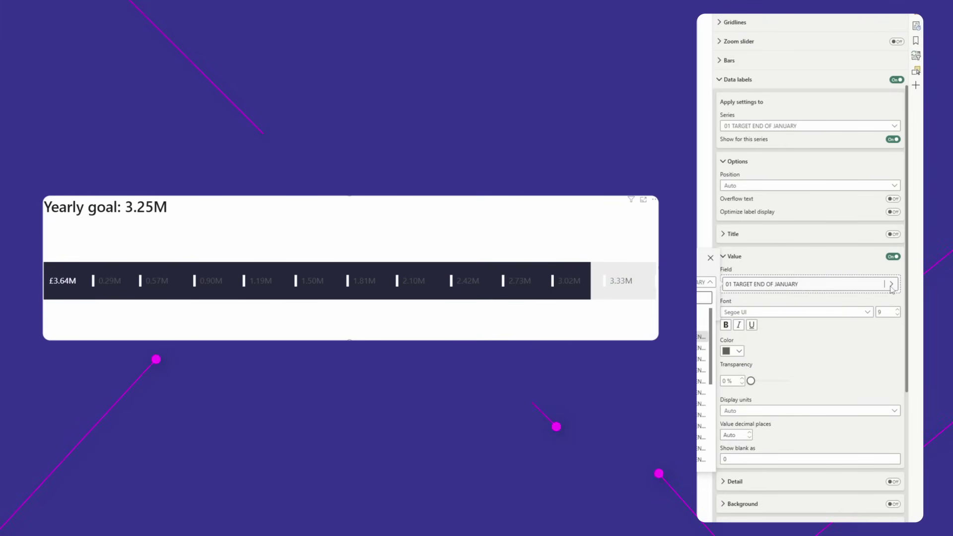
pyautogui.write('jan')
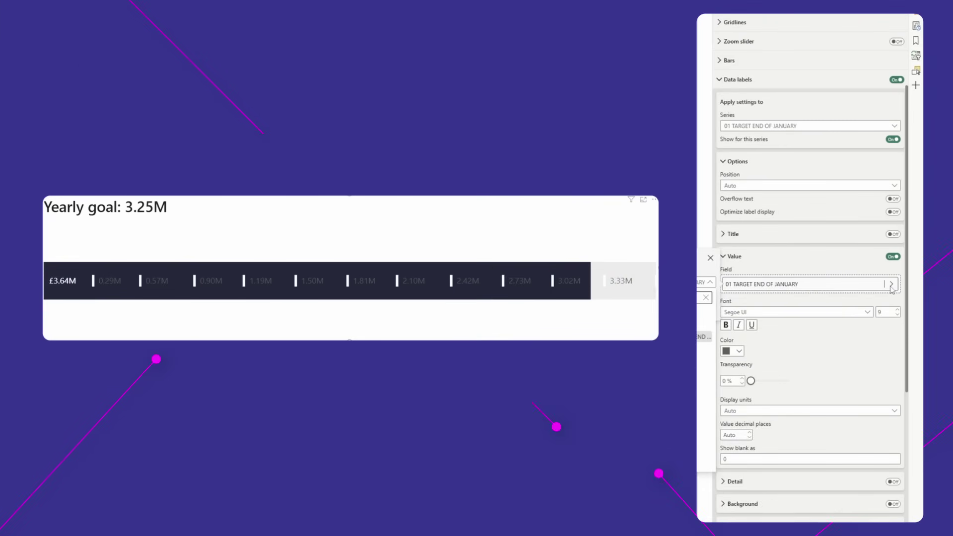
pyautogui.click(704, 337)
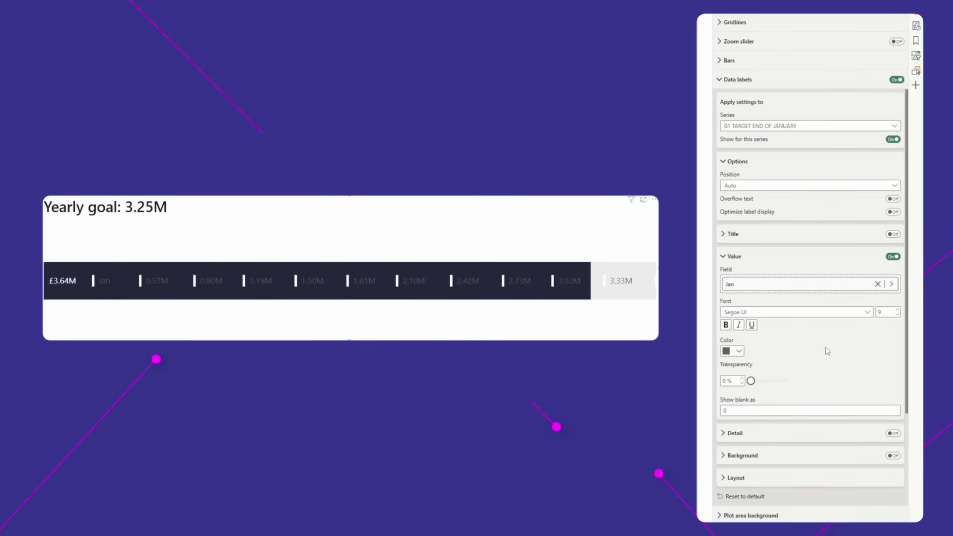
# Step: Use the Feb label measure as the data label value of the 02 TARGET END OF FEBRUARY series
pyautogui.click(812, 128)
pyautogui.click(793, 157)
pyautogui.click(808, 257)
pyautogui.click(808, 257)
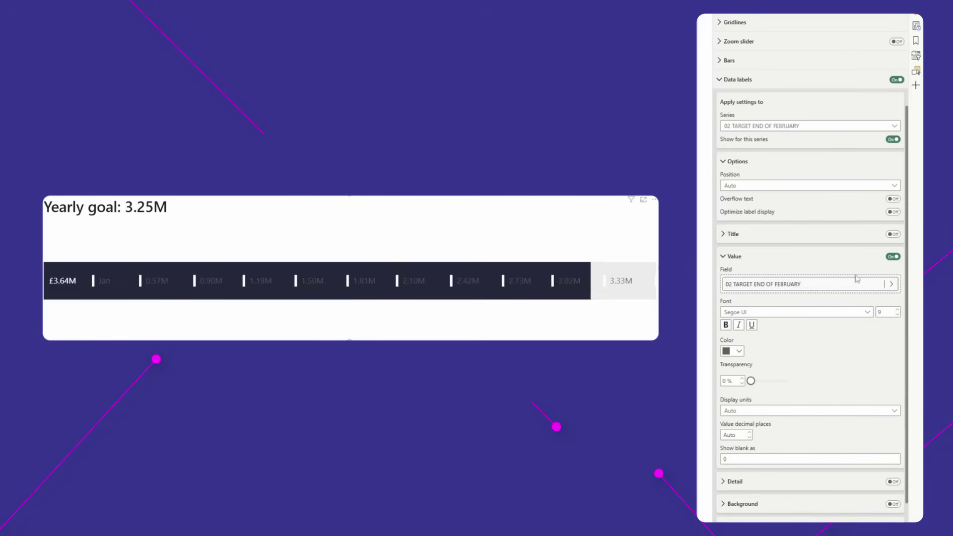
pyautogui.click(891, 284)
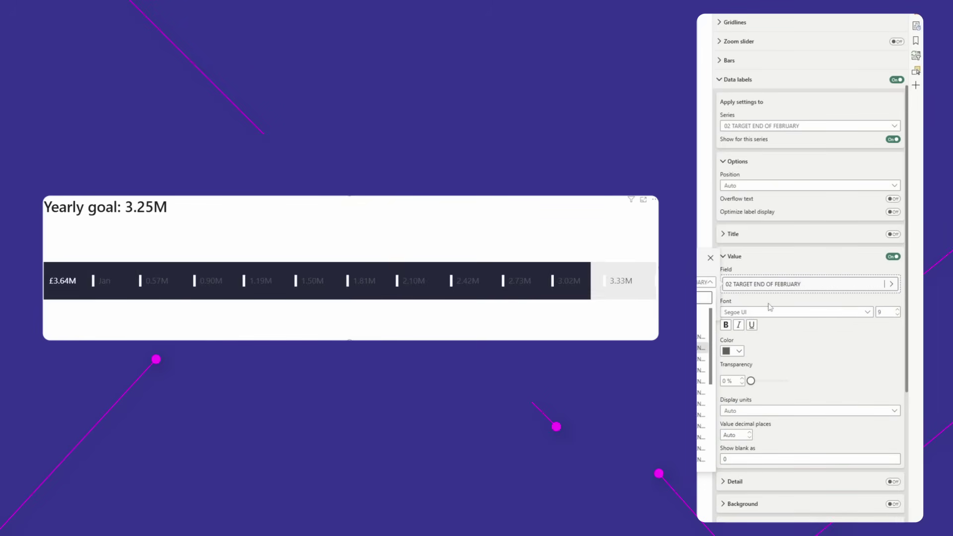
pyautogui.write('end')
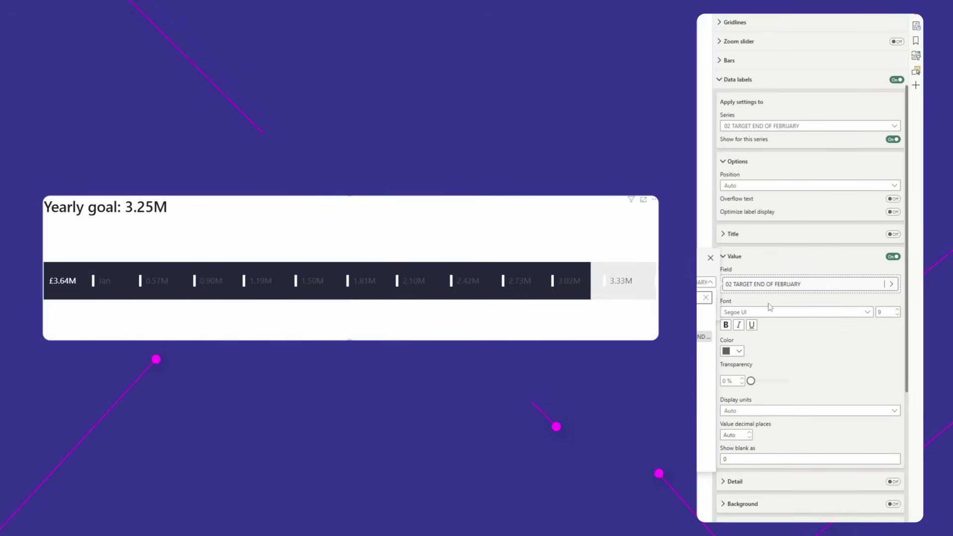
pyautogui.click(704, 342)
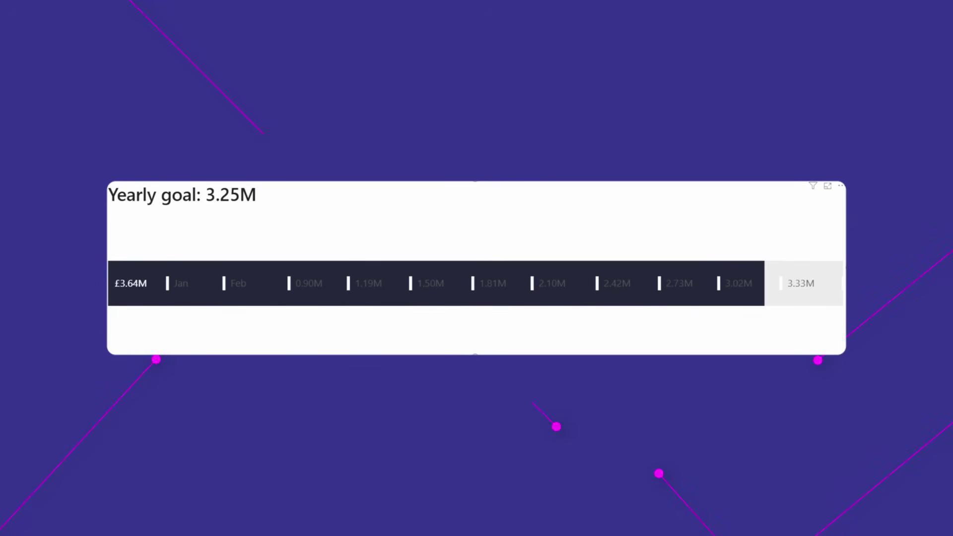
# Step: Set the data label position to Inside end for all series
pyautogui.click(754, 126)
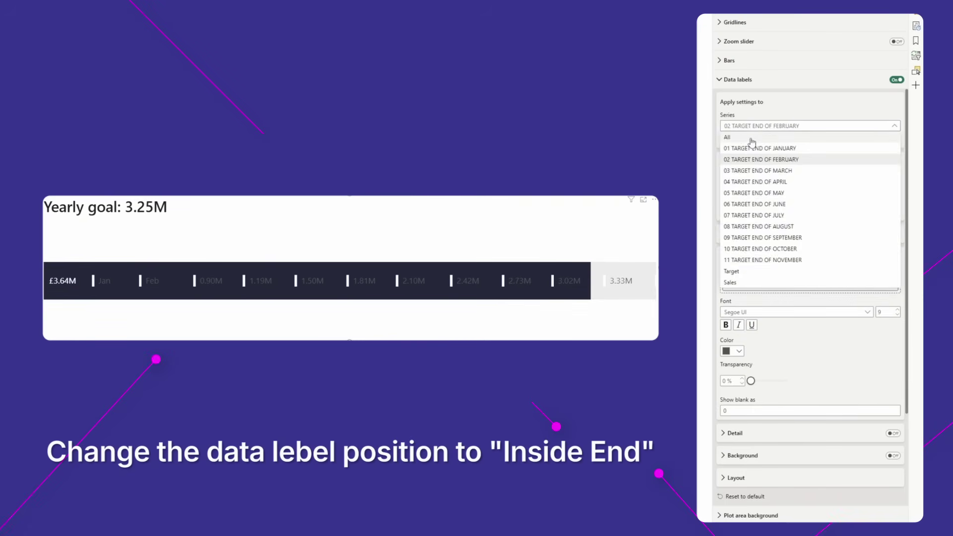
pyautogui.click(752, 139)
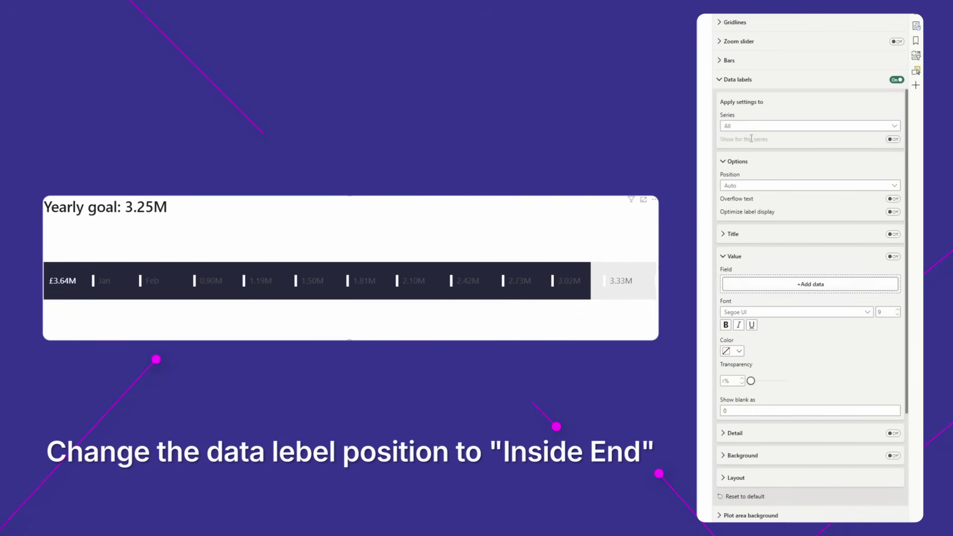
pyautogui.click(750, 186)
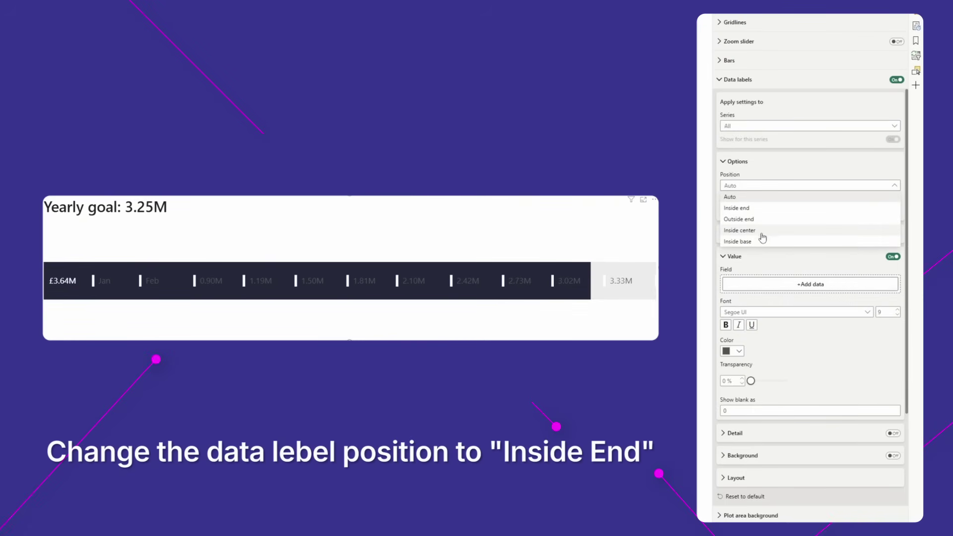
pyautogui.click(747, 207)
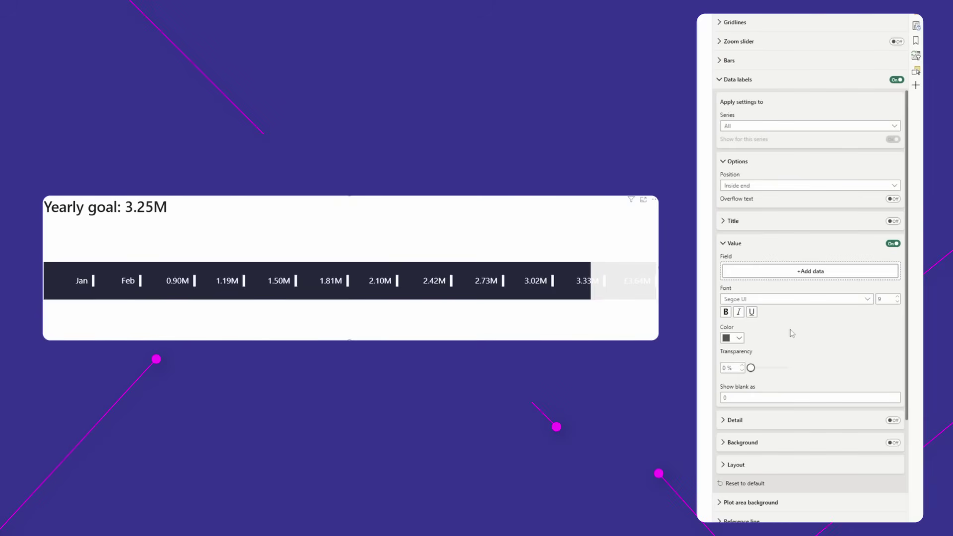
# Step: Give the March to October target series their matching month label measures, Mar to Oct, as data label values
pyautogui.click(772, 127)
pyautogui.click(784, 170)
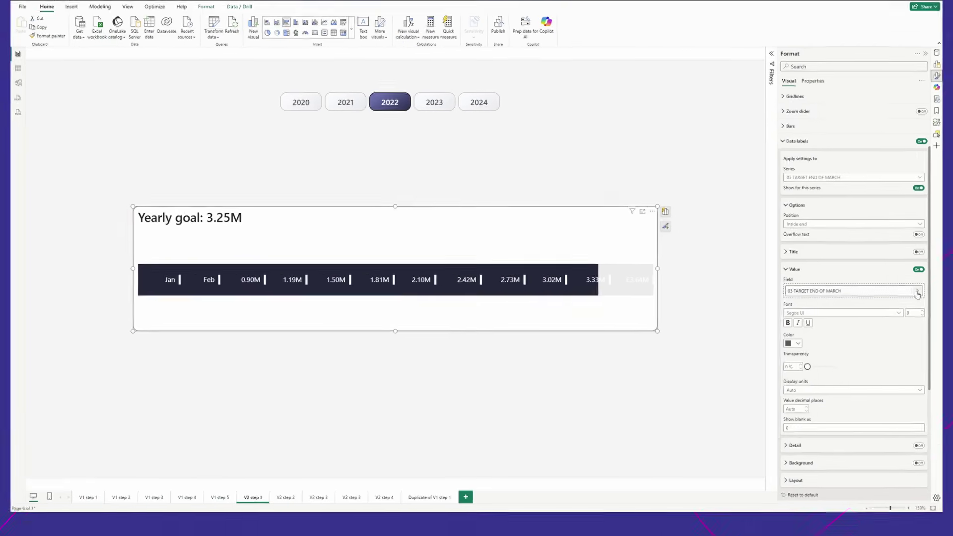
pyautogui.click(927, 309)
pyautogui.write('jun')
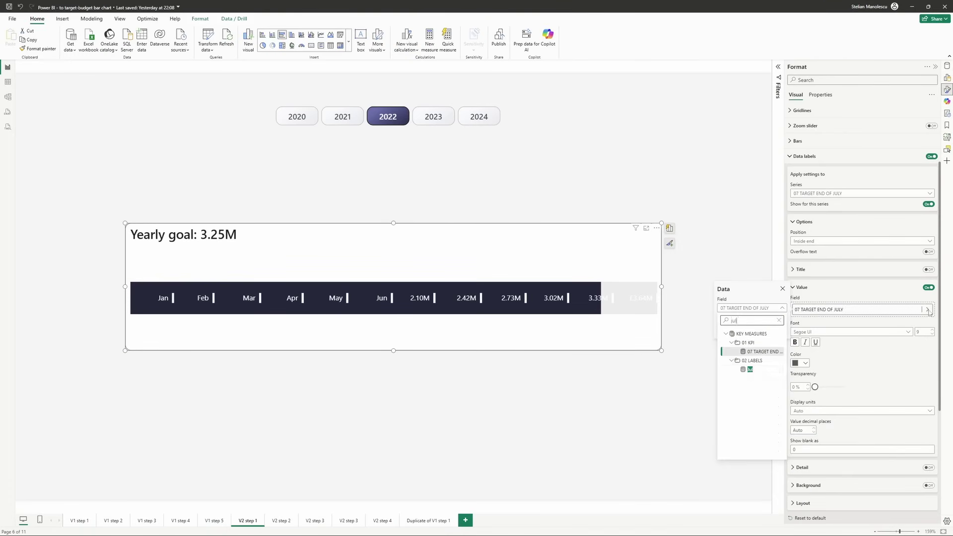
pyautogui.write('oct')
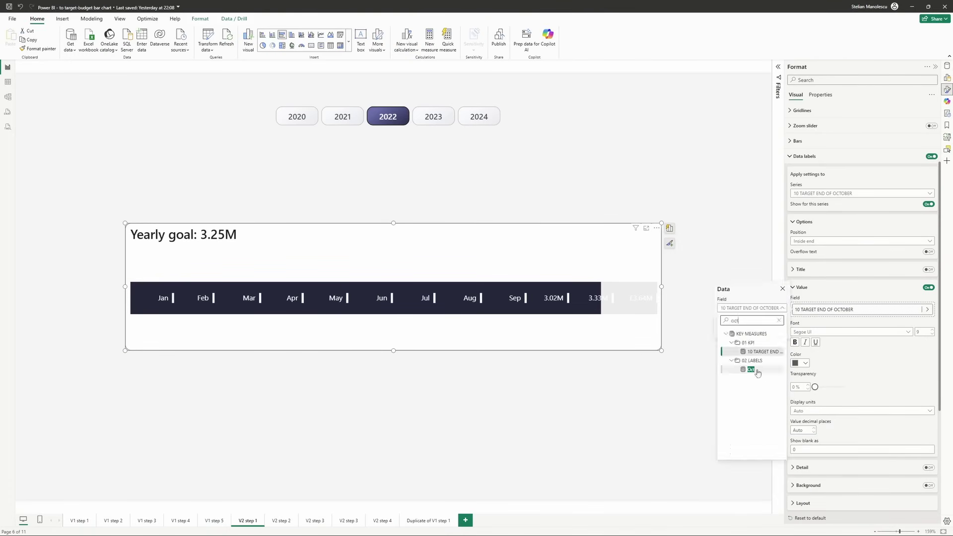
pyautogui.click(751, 370)
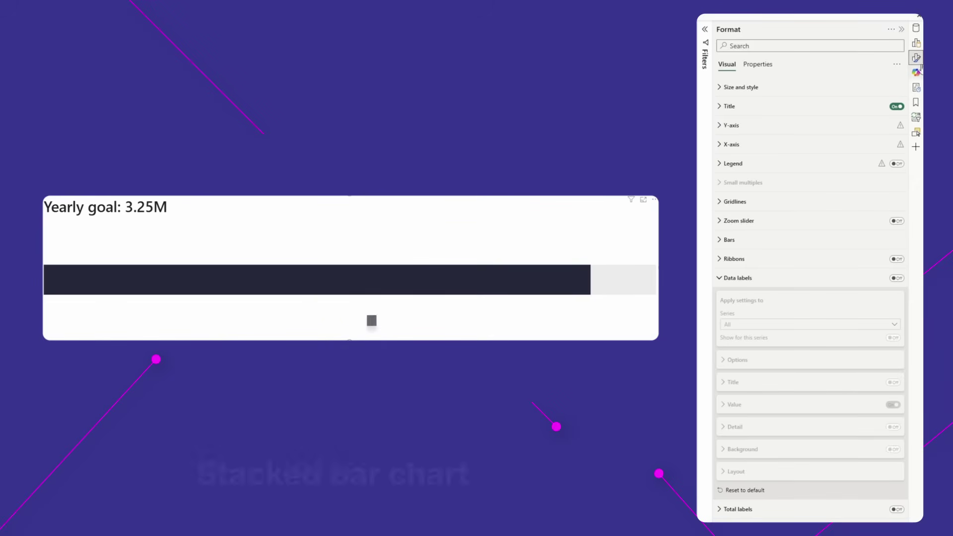
# Step: Add a reference line named Jan to the stacked bar chart with the type X-Axis Constant Line
pyautogui.click(916, 43)
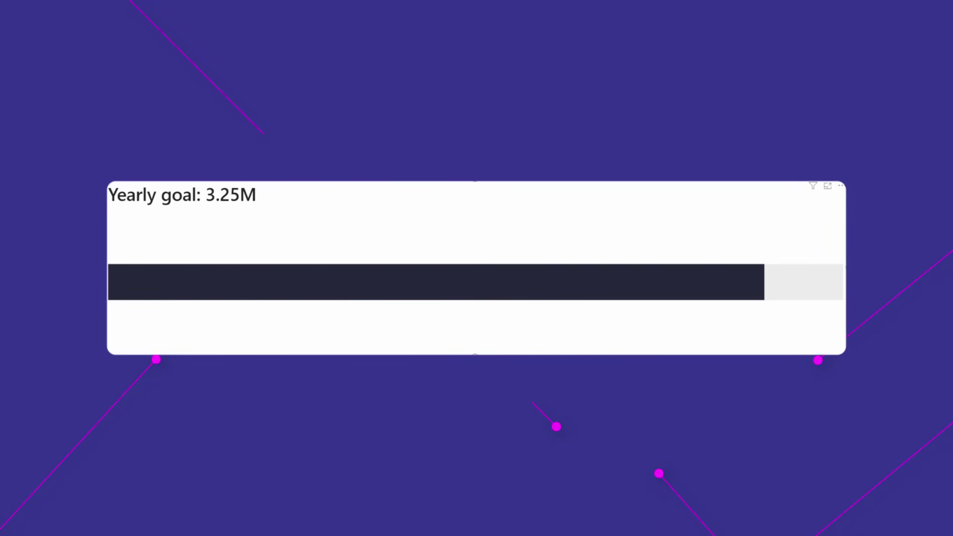
pyautogui.click(724, 343)
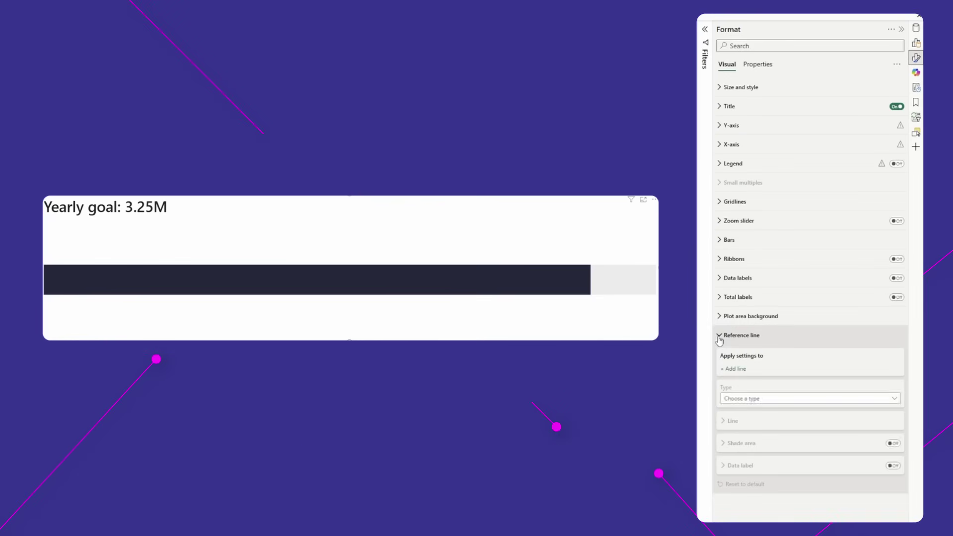
pyautogui.click(735, 371)
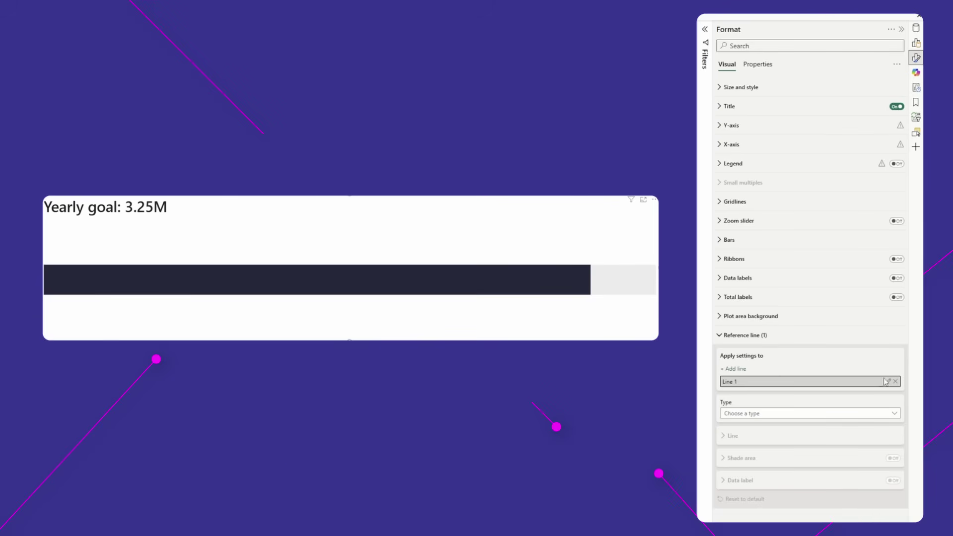
pyautogui.write('Jan')
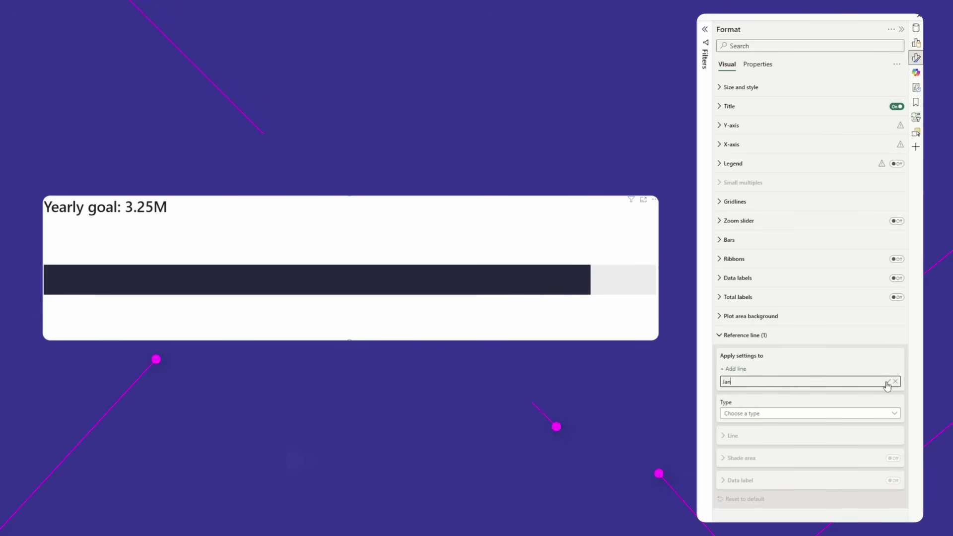
pyautogui.click(821, 413)
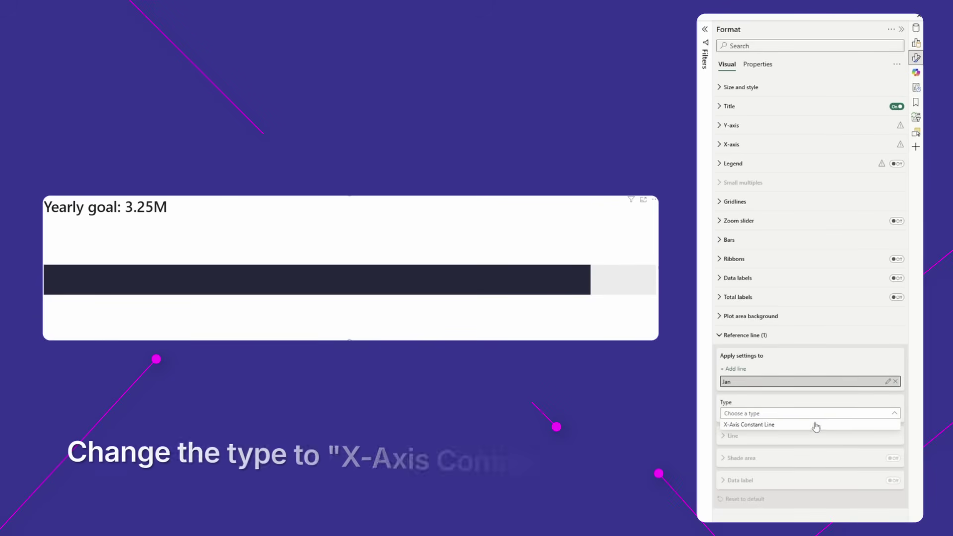
pyautogui.click(814, 425)
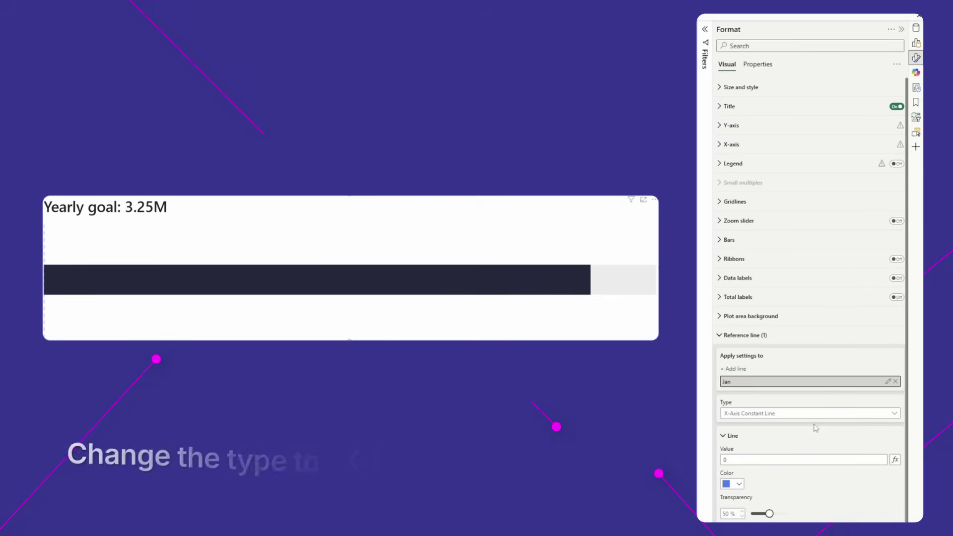
# Step: Set the Jan reference line's value to the fixed number 150000
pyautogui.scroll(-2, 815, 427)
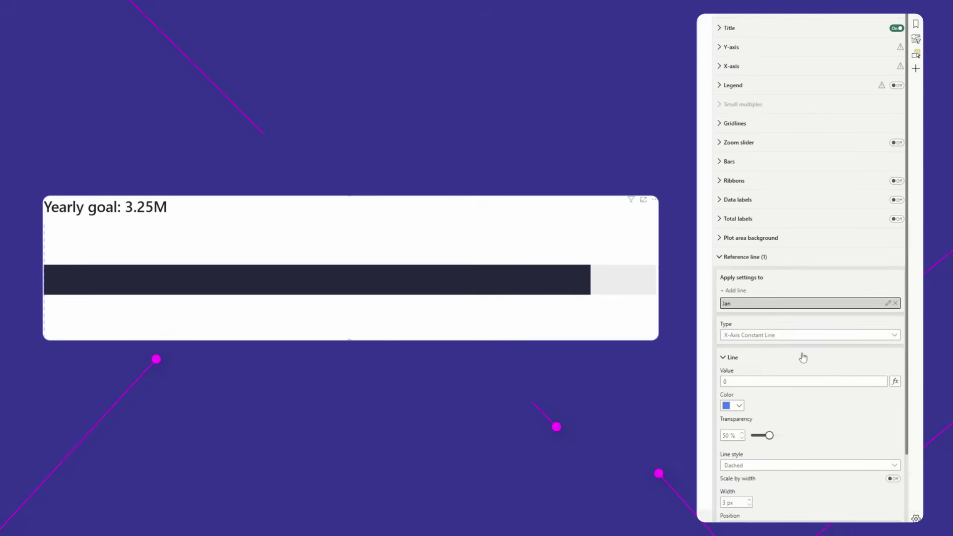
pyautogui.click(766, 379)
pyautogui.write('150000')
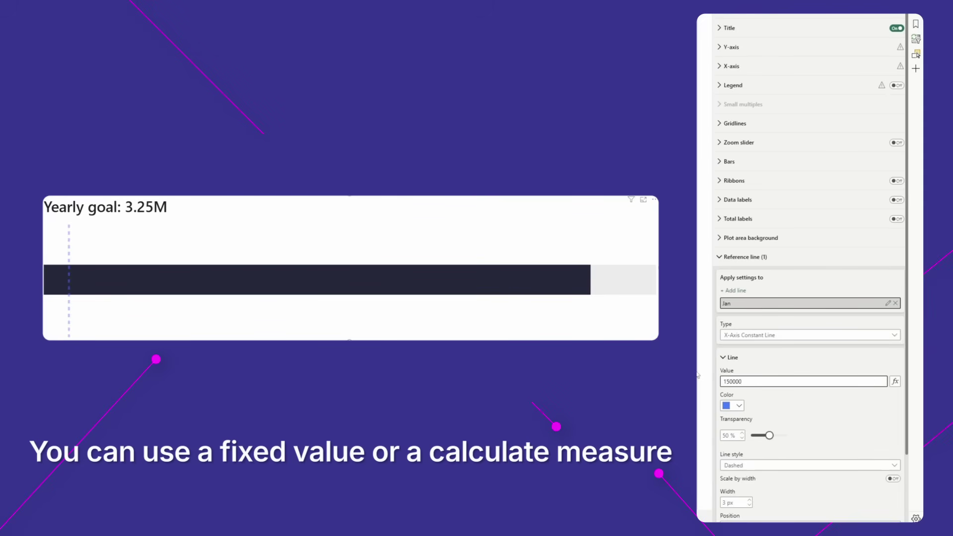
pyautogui.click(769, 358)
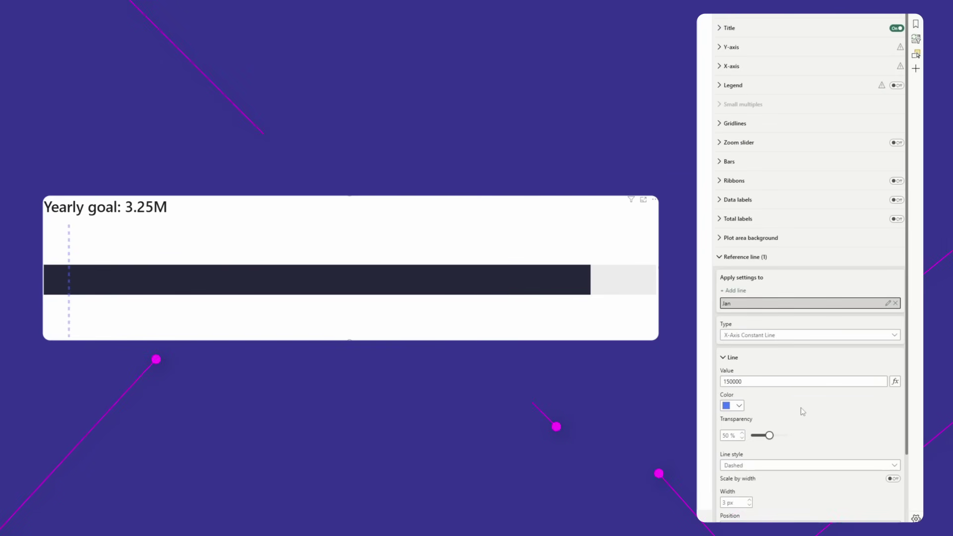
# Step: Base the Jan reference line's value on the measure 01 TARGET END OF JANUARY
pyautogui.click(895, 381)
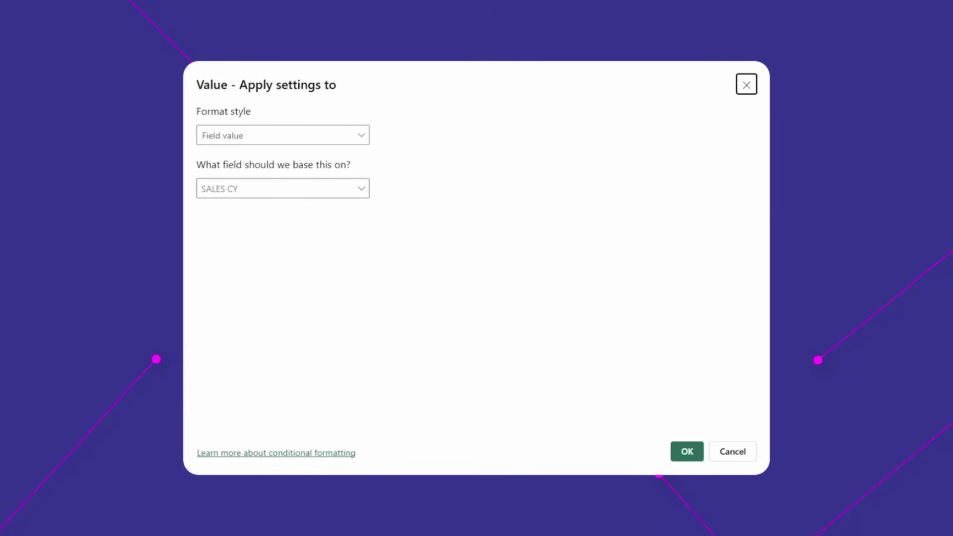
pyautogui.click(260, 189)
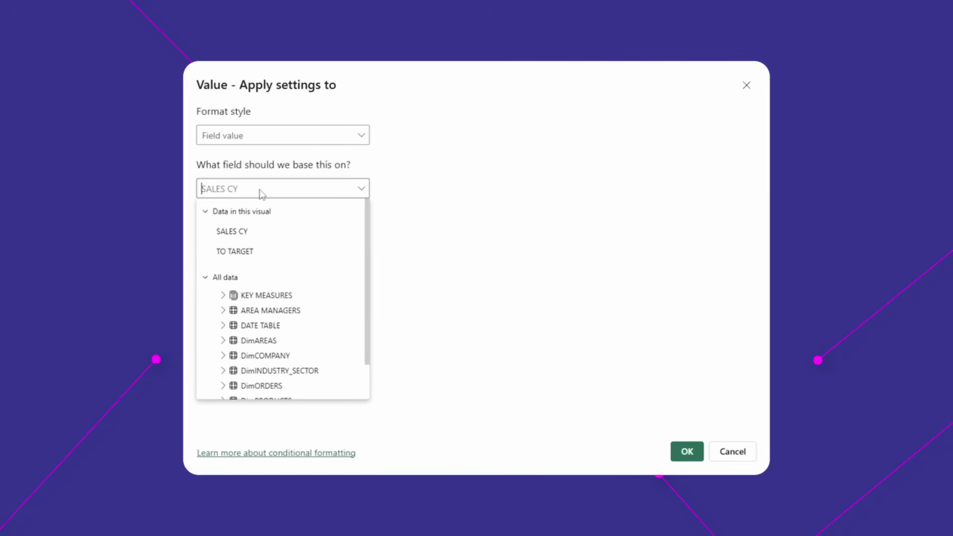
pyautogui.write('jan')
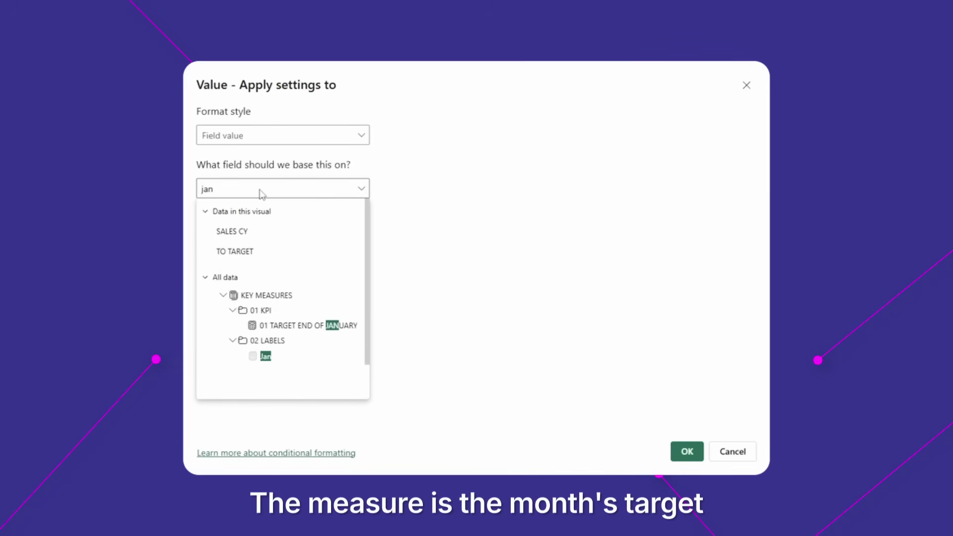
pyautogui.click(283, 327)
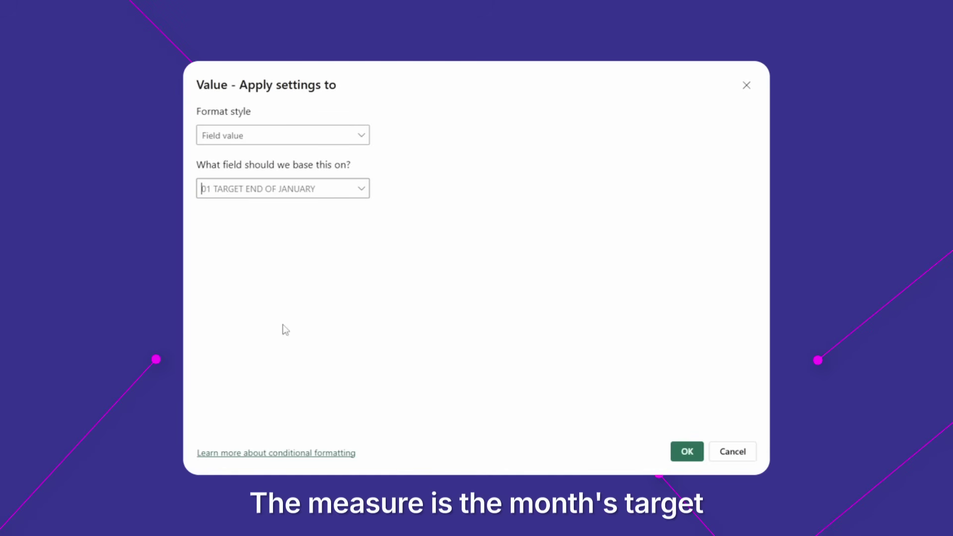
pyautogui.click(688, 451)
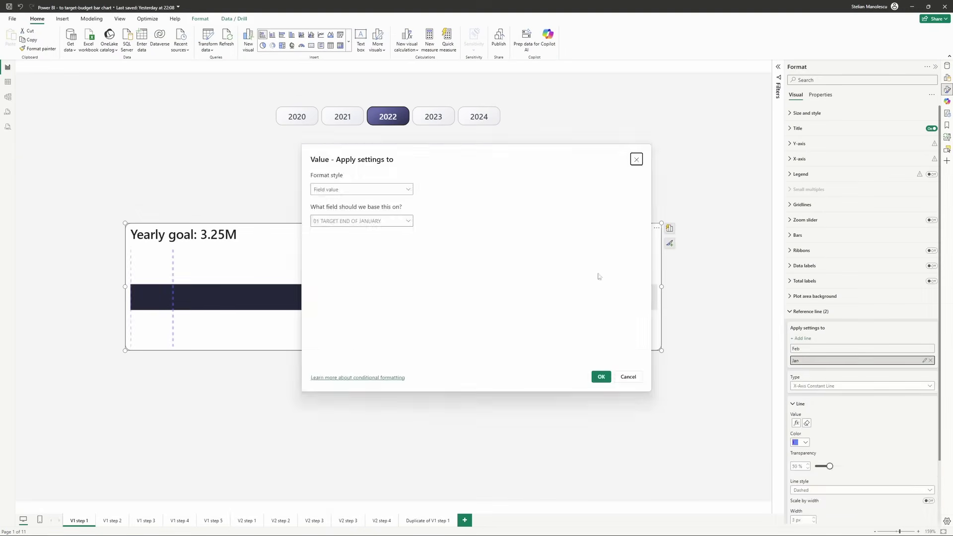
# Step: Add X-axis constant lines through Jul, including Mar, Apr, May, Jun and Jul, each based on its own month's target measure
pyautogui.click(601, 377)
pyautogui.click(809, 338)
pyautogui.write('Mar')
pyautogui.click(602, 377)
pyautogui.write('Apr')
pyautogui.click(599, 378)
pyautogui.write('May')
pyautogui.click(804, 339)
pyautogui.write('Jun')
pyautogui.click(601, 377)
pyautogui.write('Jul')
pyautogui.click(601, 377)
# Step: Add the Aug, Sep, Oct, Nov and Dec reference lines, each with its value based on that month's target measure
pyautogui.write('Aug')
pyautogui.click(840, 457)
pyautogui.click(601, 377)
pyautogui.write('Sep')
pyautogui.click(601, 377)
pyautogui.click(801, 304)
pyautogui.write('Oct')
pyautogui.click(597, 378)
pyautogui.write('Nov')
pyautogui.click(603, 378)
pyautogui.write('Dec')
pyautogui.click(357, 221)
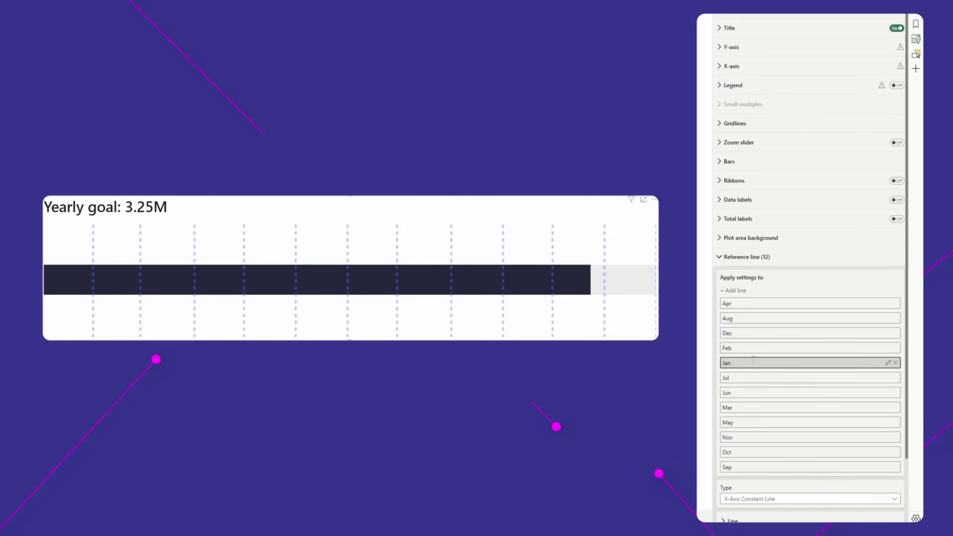
# Step: Turn on the data label of the Jan reference line and set its style to Name
pyautogui.scroll(-2, 753, 359)
pyautogui.click(896, 495)
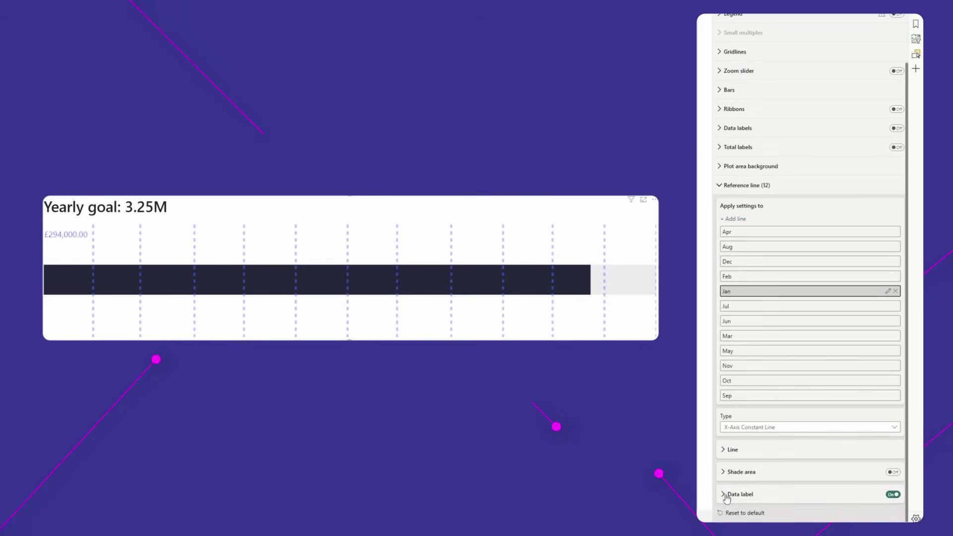
pyautogui.click(725, 493)
pyautogui.scroll(-4, 786, 373)
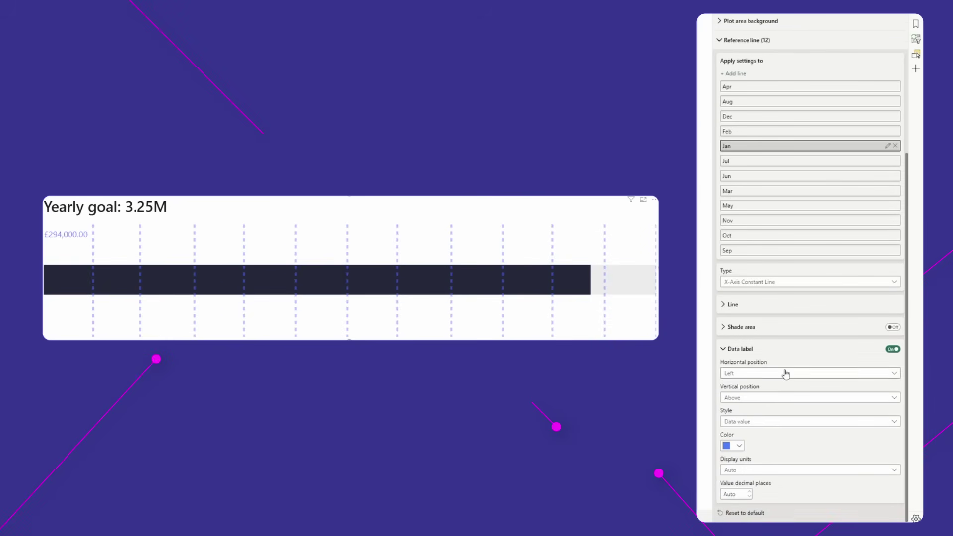
pyautogui.click(782, 422)
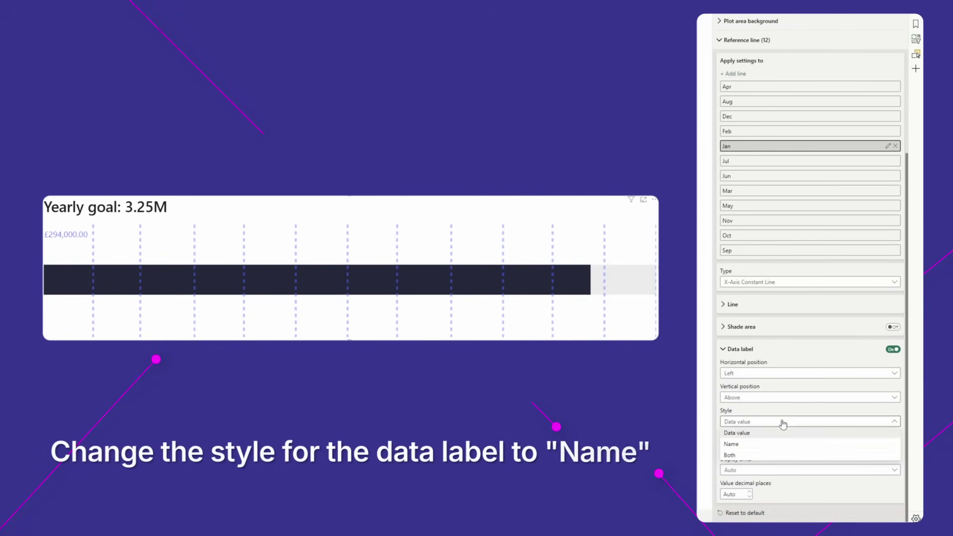
pyautogui.click(772, 445)
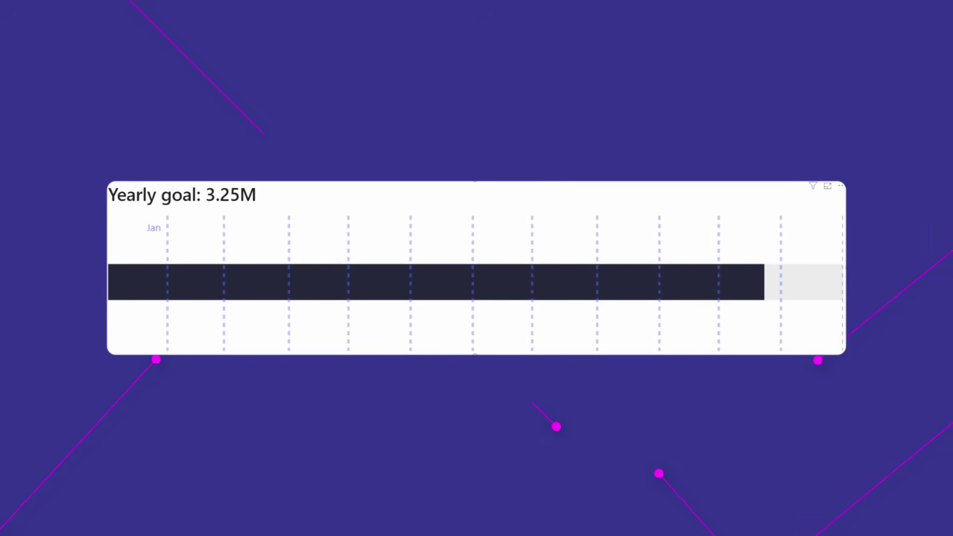
# Step: Turn on the data labels of the Feb to Dec reference lines with the style Name
pyautogui.click(892, 349)
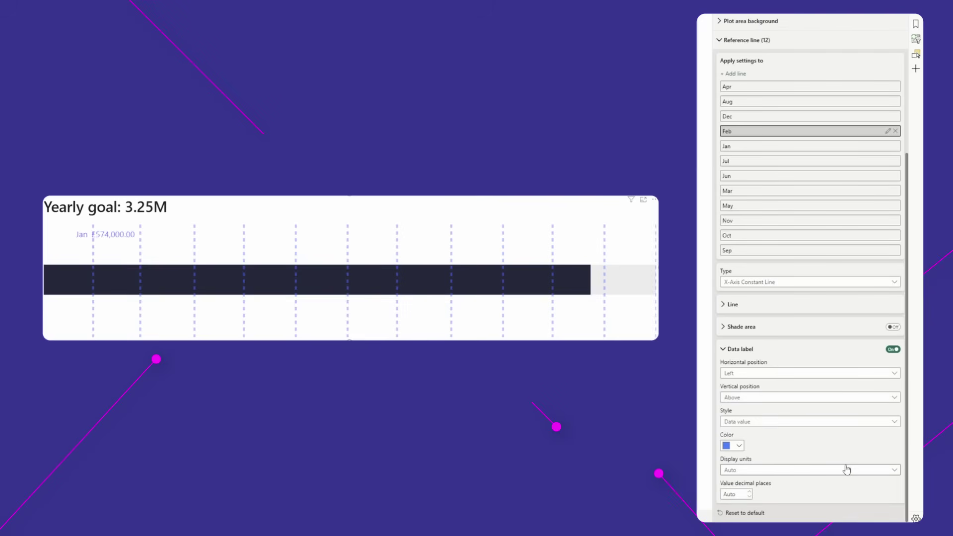
pyautogui.click(820, 422)
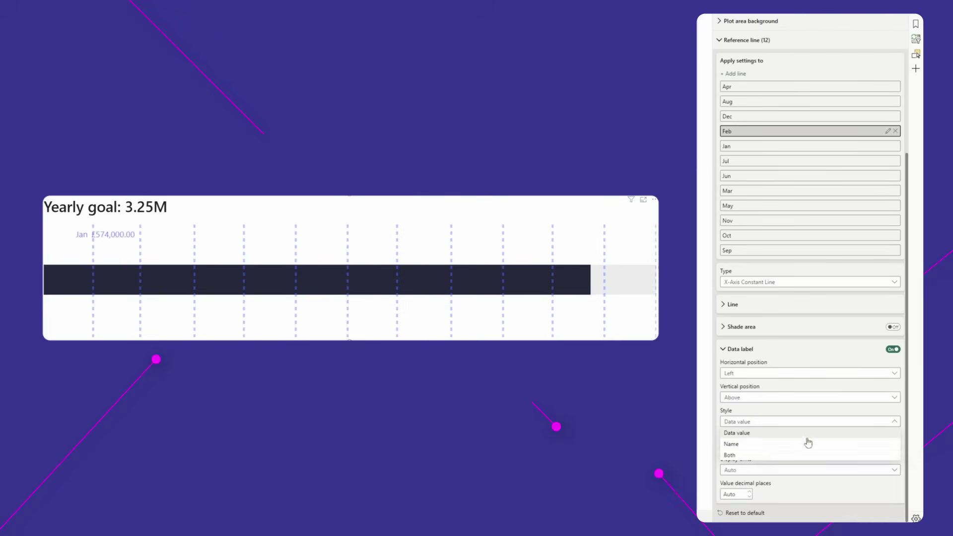
pyautogui.click(776, 444)
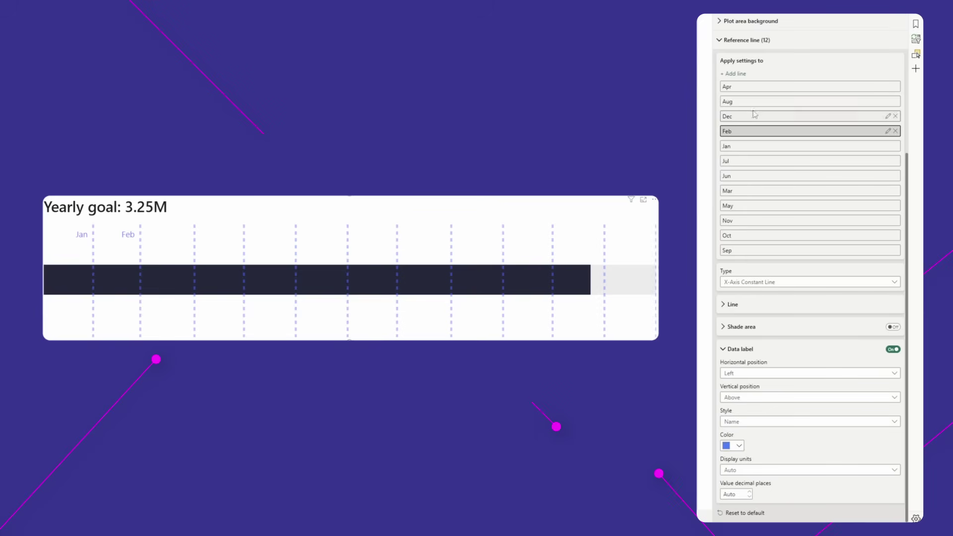
pyautogui.click(763, 193)
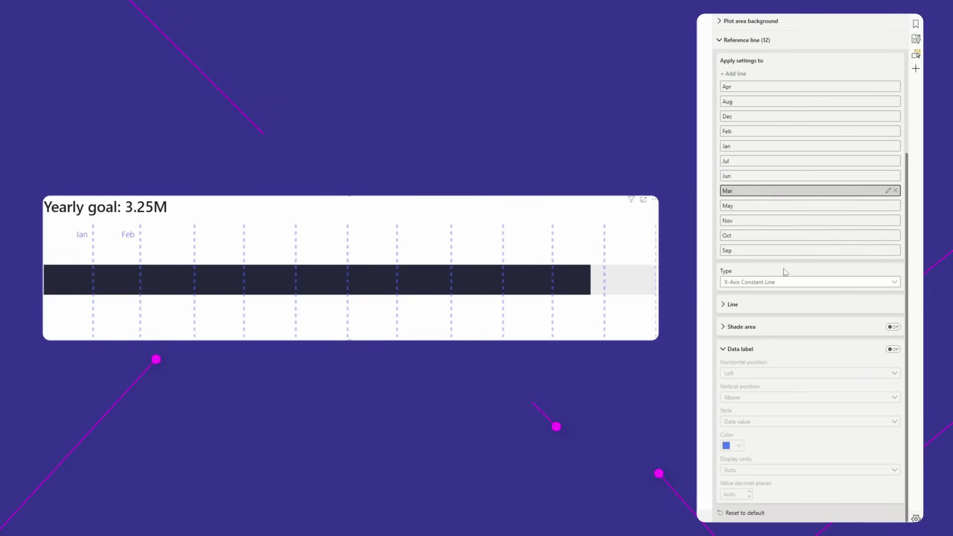
pyautogui.click(893, 349)
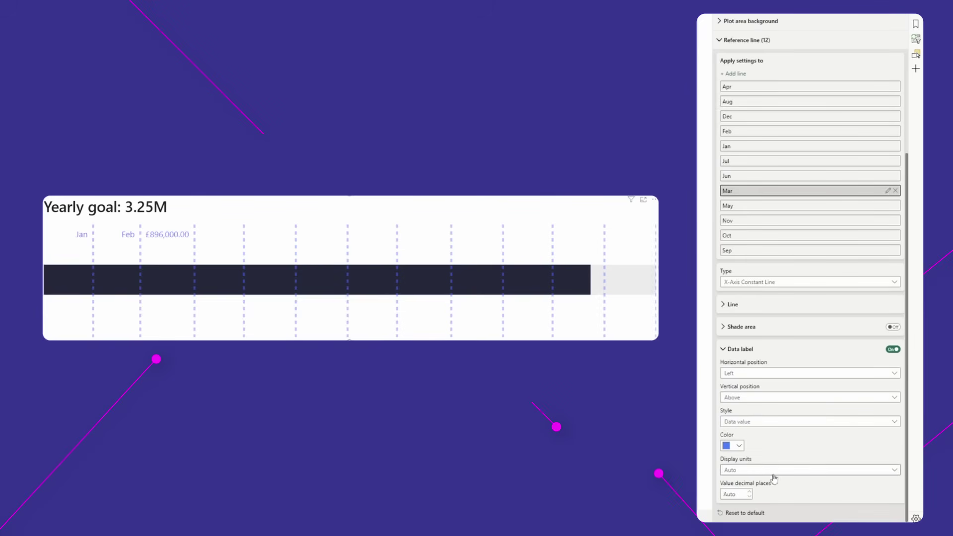
pyautogui.click(764, 422)
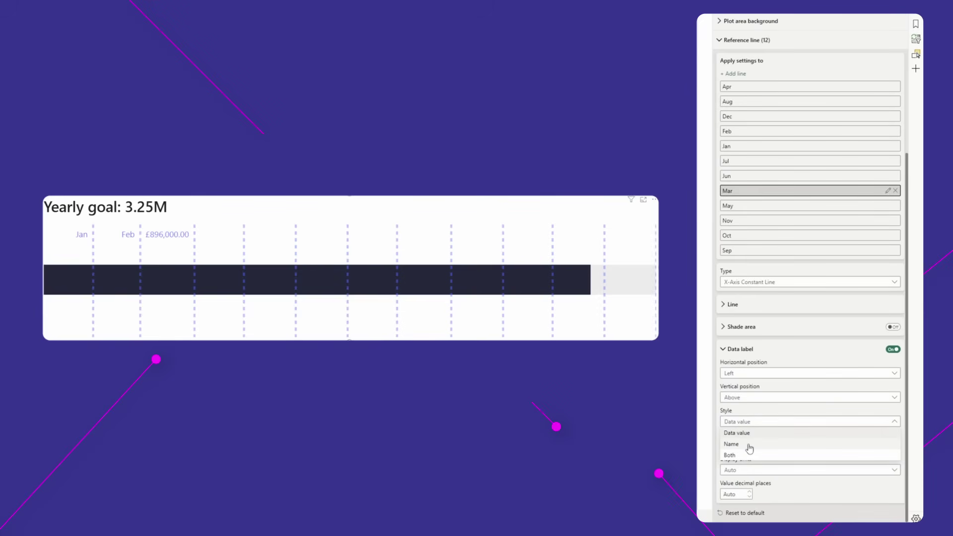
pyautogui.click(750, 446)
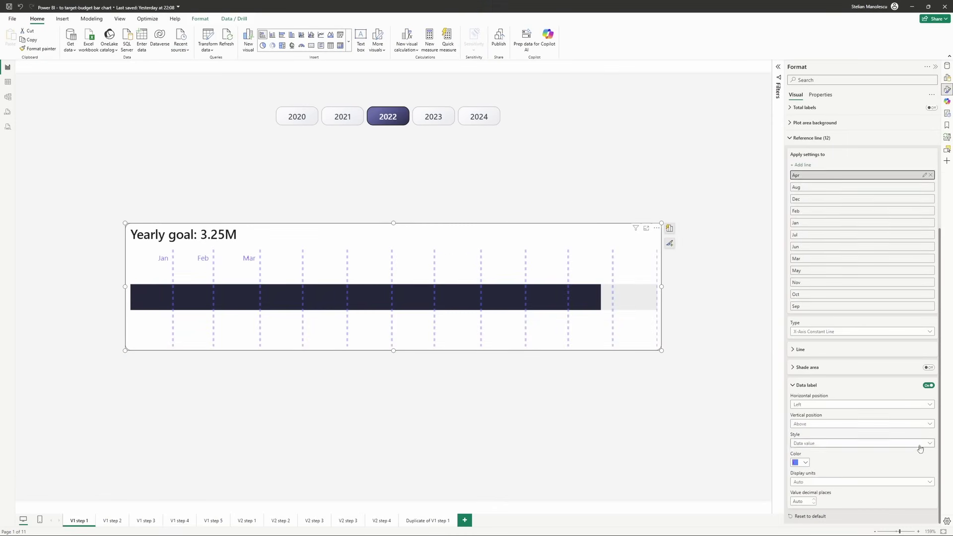
pyautogui.click(862, 282)
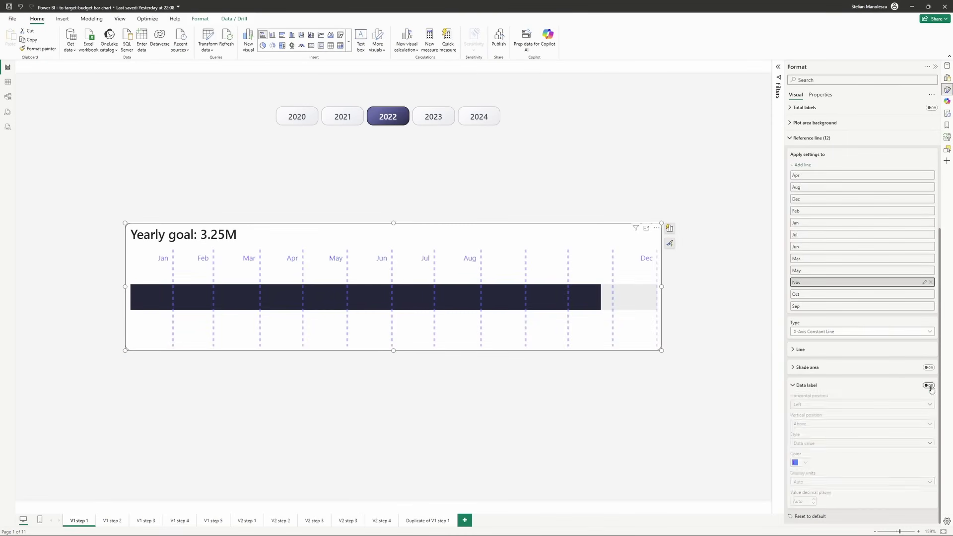
pyautogui.click(929, 386)
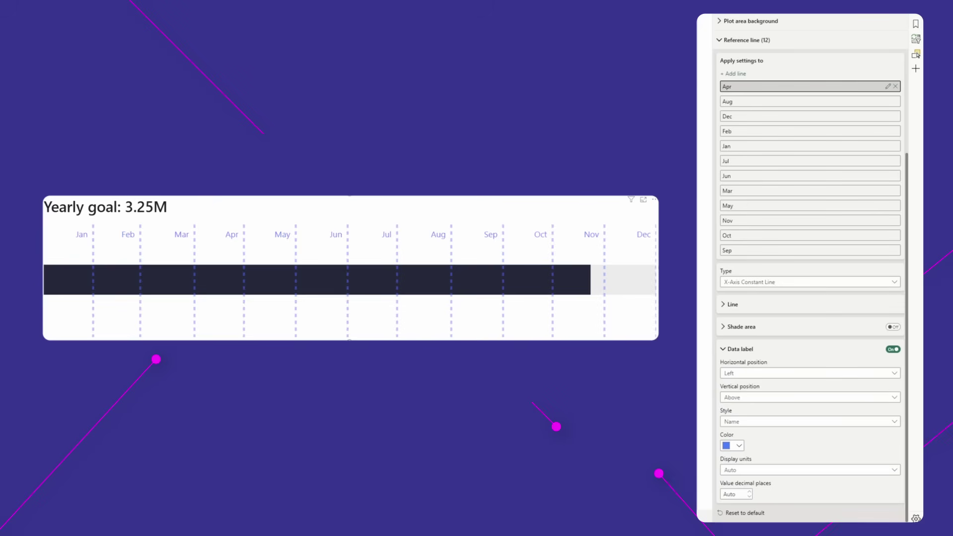
# Step: Set the Apr line's data label to vertical position Under and give it the dark near-black colour
pyautogui.click(751, 399)
pyautogui.click(747, 422)
pyautogui.click(739, 447)
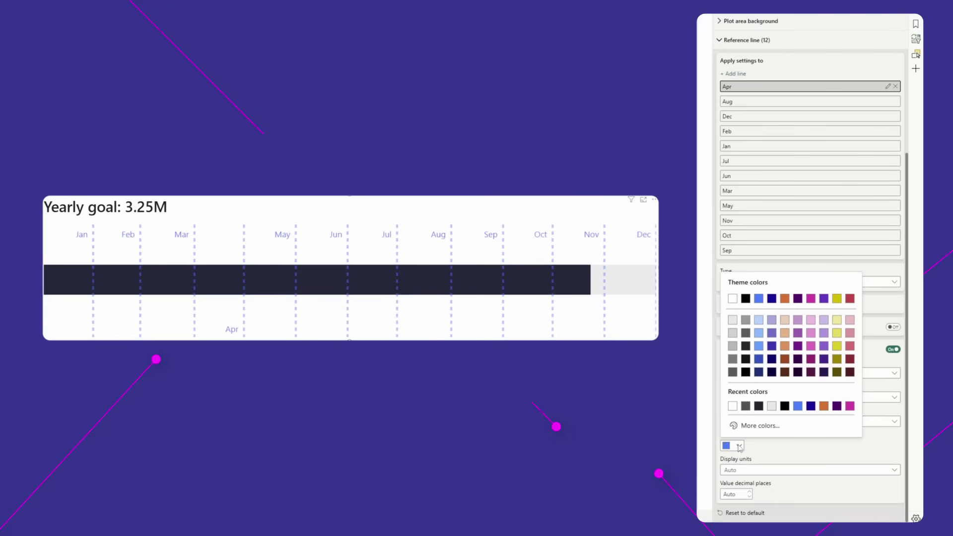
pyautogui.click(759, 406)
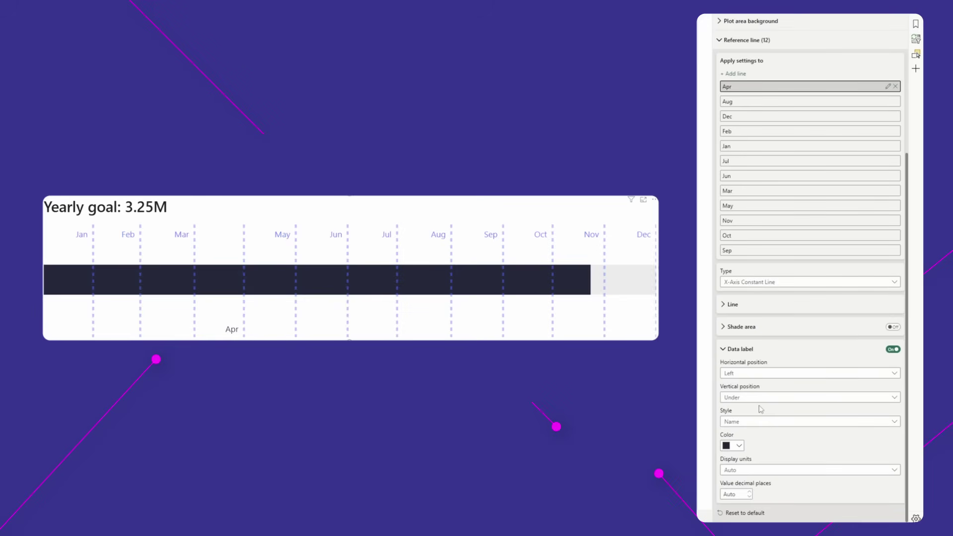
# Step: Place the Aug line's data label Under and colour it the same near-black
pyautogui.click(739, 101)
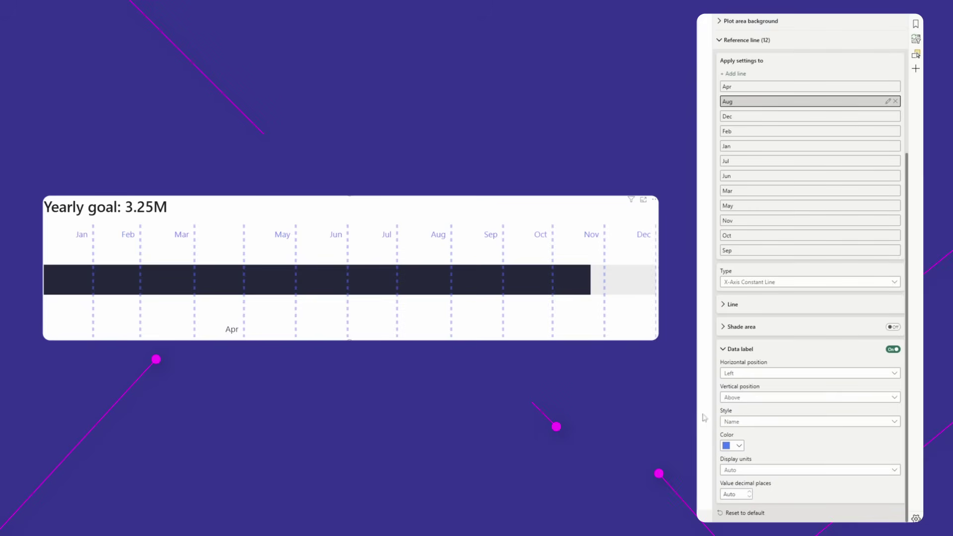
pyautogui.click(742, 402)
pyautogui.click(755, 423)
pyautogui.click(739, 446)
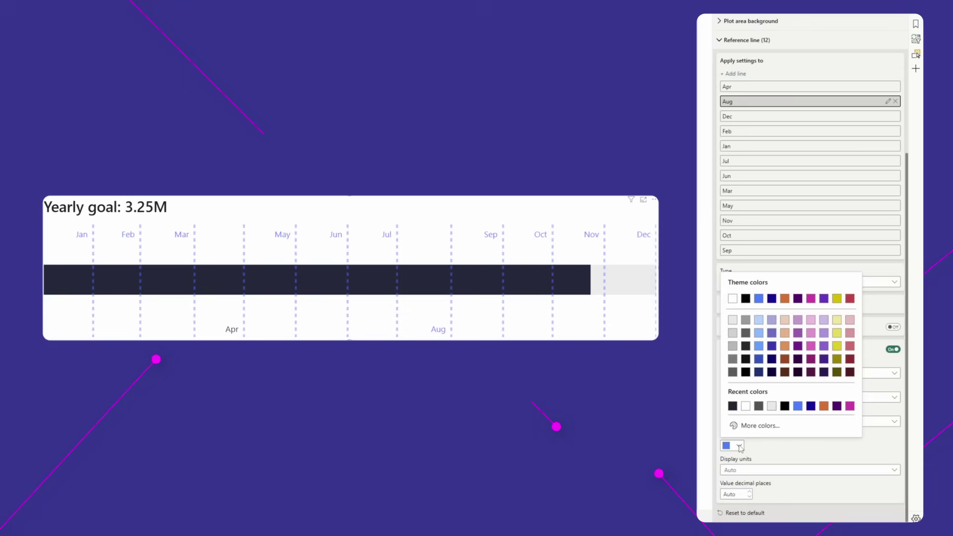
pyautogui.click(758, 407)
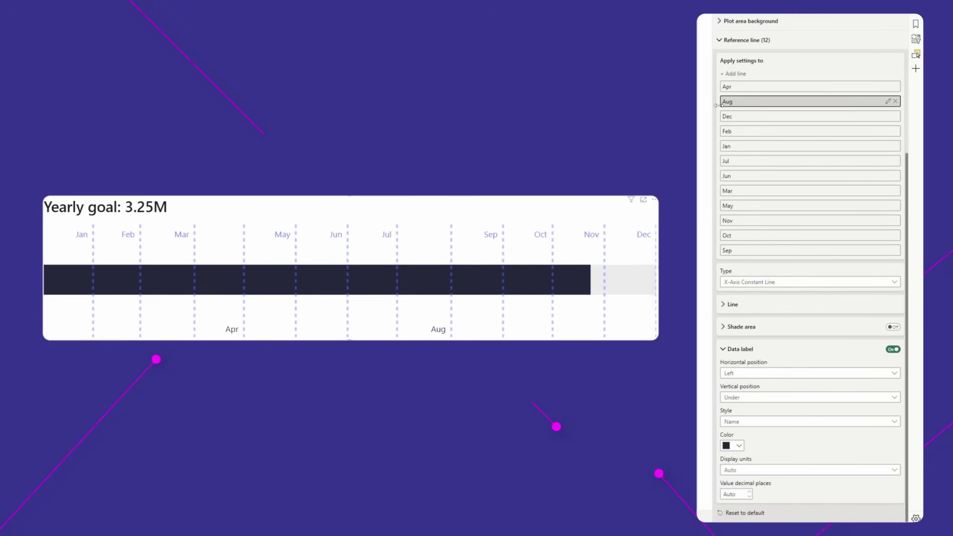
# Step: Place the Dec line's data label Under and colour it near-black
pyautogui.click(745, 116)
pyautogui.click(746, 397)
pyautogui.click(751, 420)
pyautogui.click(739, 445)
pyautogui.click(728, 408)
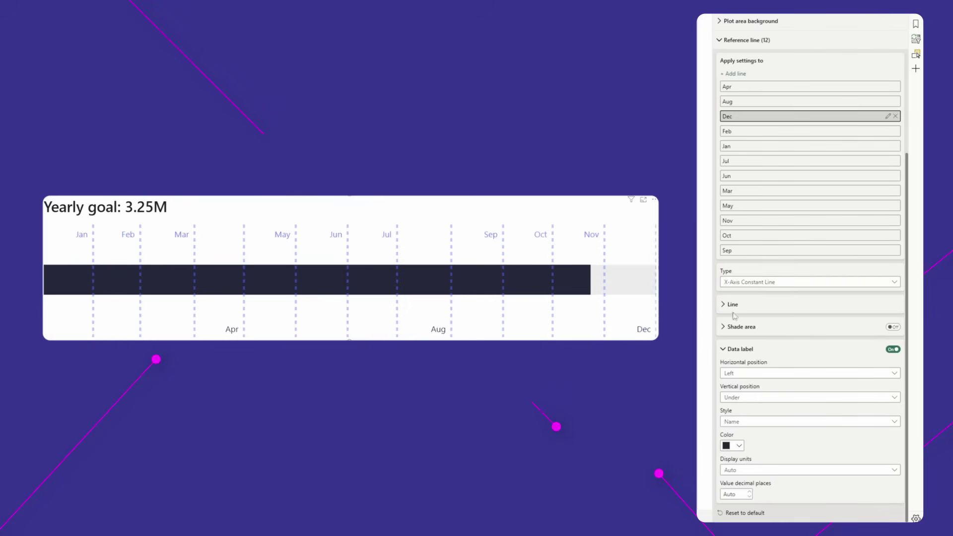
# Step: Set the data labels of all remaining month lines to vertical position Under in the same near-black colour
pyautogui.click(739, 131)
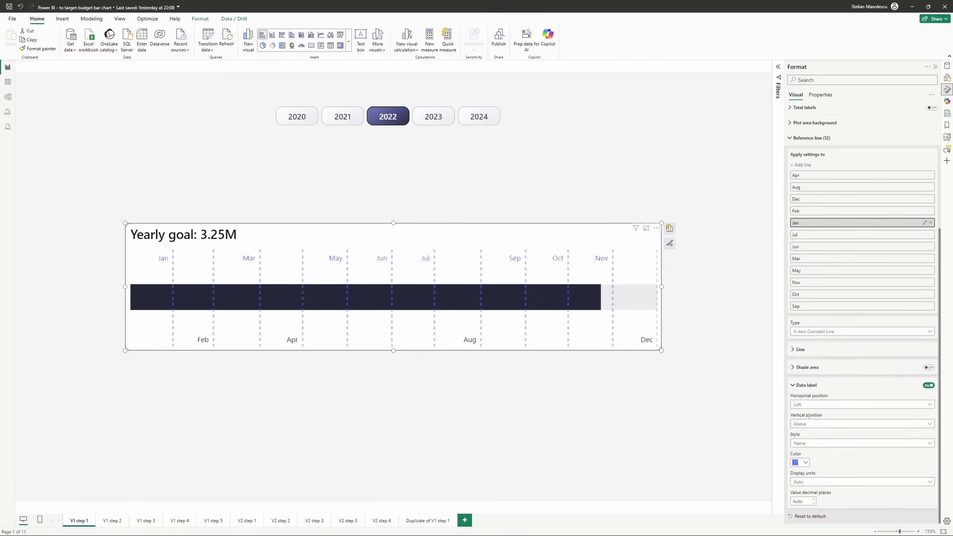
pyautogui.click(862, 258)
pyautogui.click(862, 270)
pyautogui.click(862, 283)
pyautogui.click(862, 294)
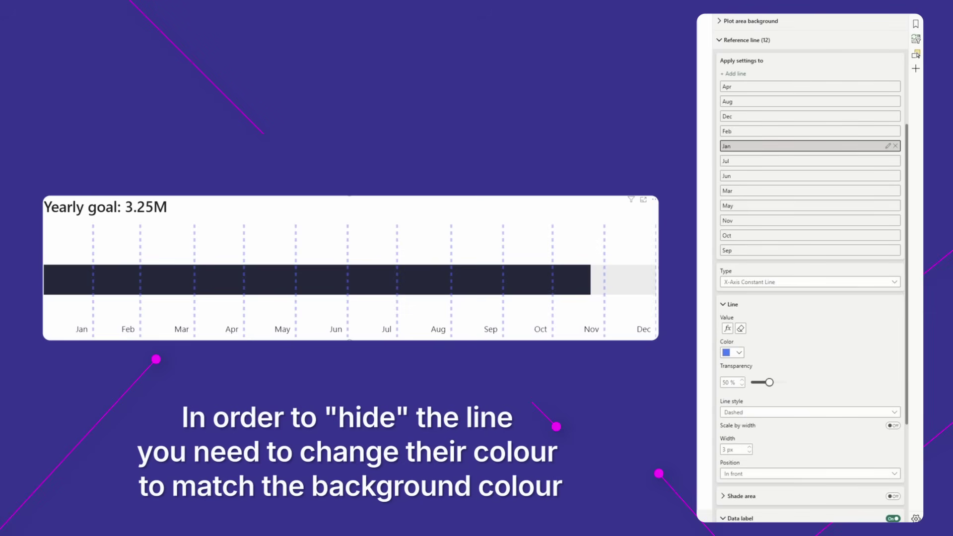
# Step: Format the Jan reference line in white with 0% transparency and a width of 2 px
pyautogui.click(739, 352)
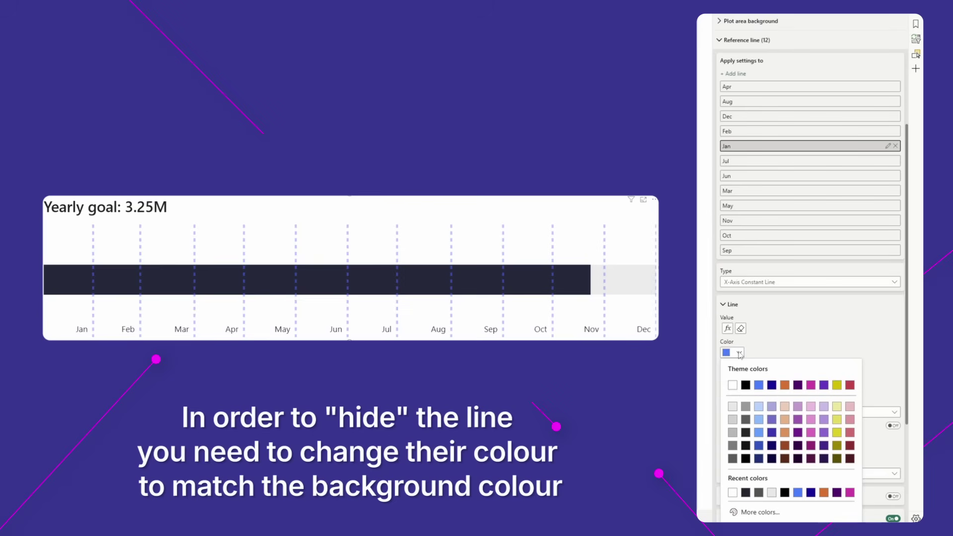
pyautogui.click(731, 385)
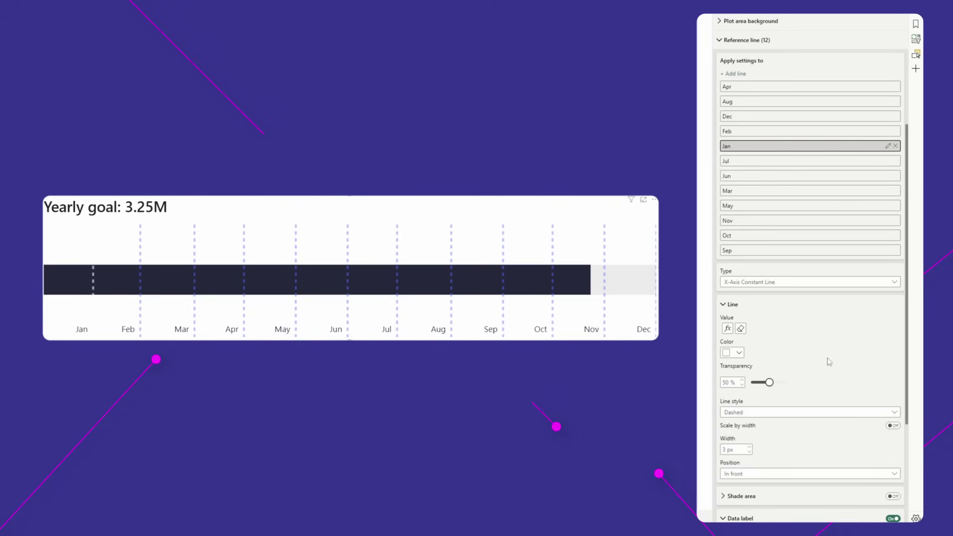
pyautogui.moveTo(769, 384); pyautogui.dragTo(711, 383)
pyautogui.click(749, 452)
# Step: Format the Apr reference line in white with 0% transparency and a width of 2 px
pyautogui.click(752, 86)
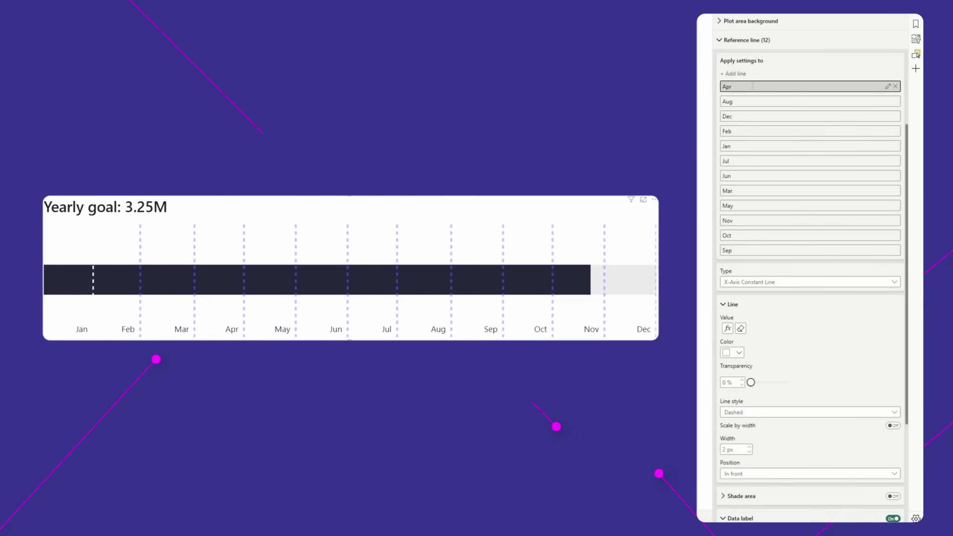
pyautogui.click(735, 352)
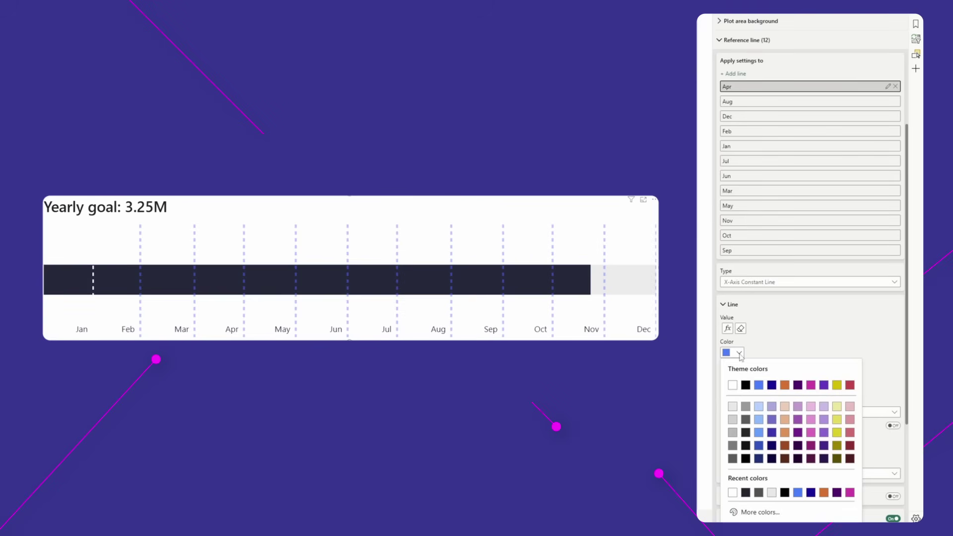
pyautogui.click(733, 384)
pyautogui.moveTo(769, 385); pyautogui.dragTo(750, 383)
pyautogui.click(749, 452)
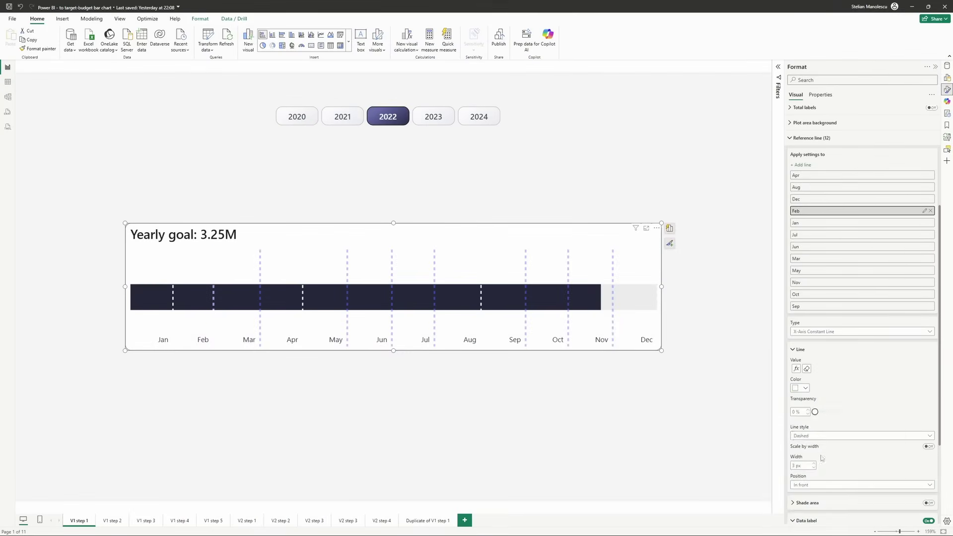
# Step: Give the Jul, Jun, Mar, May, Nov, Oct and Sep reference lines the same white colour, 0% transparency and 2 px width
pyautogui.click(844, 234)
pyautogui.click(800, 388)
pyautogui.click(800, 416)
pyautogui.click(844, 246)
pyautogui.click(800, 388)
pyautogui.click(800, 414)
pyautogui.click(843, 258)
pyautogui.click(844, 270)
pyautogui.click(844, 282)
pyautogui.click(844, 294)
pyautogui.click(844, 307)
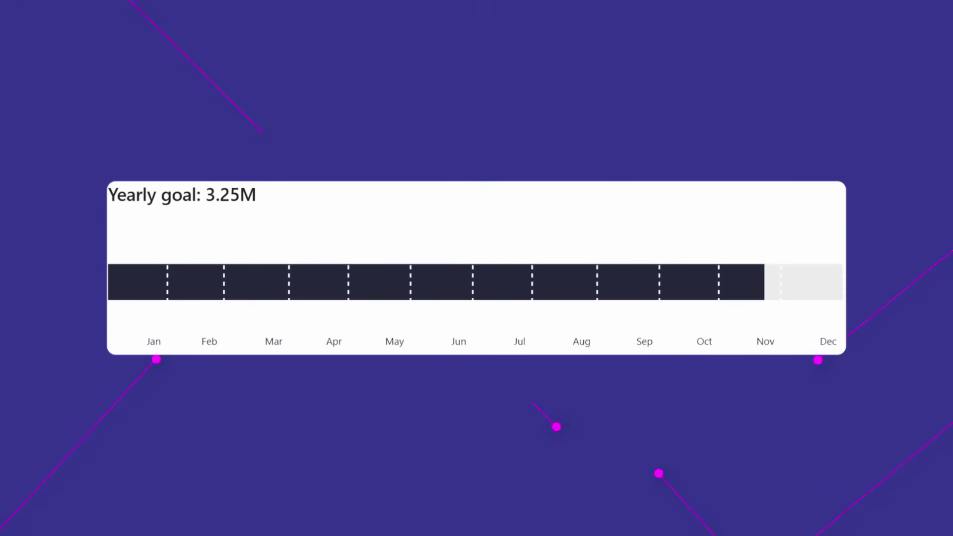